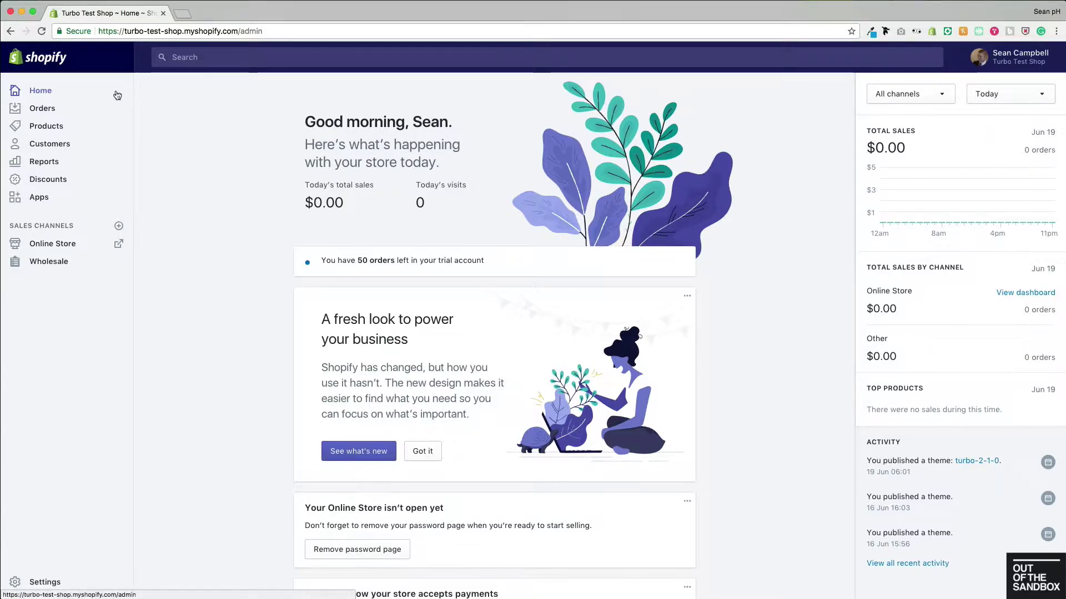
Open the Online Store Themes page, showing Turbo-2-1-0 as the current theme
{"action": "left_click", "coordinate": [67, 249]}
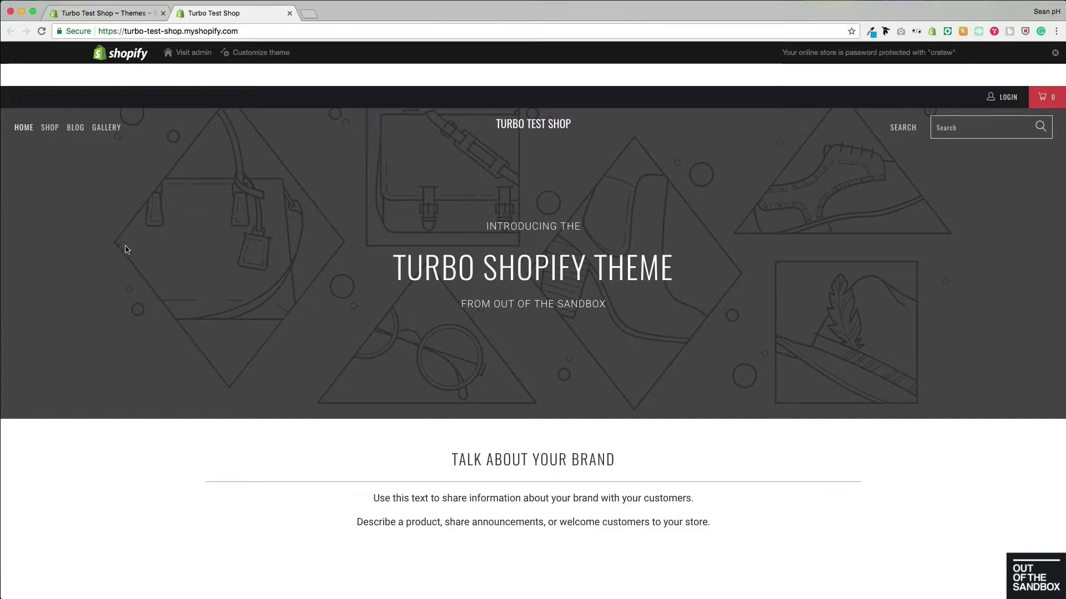
{"action": "left_click", "coordinate": [118, 15]}
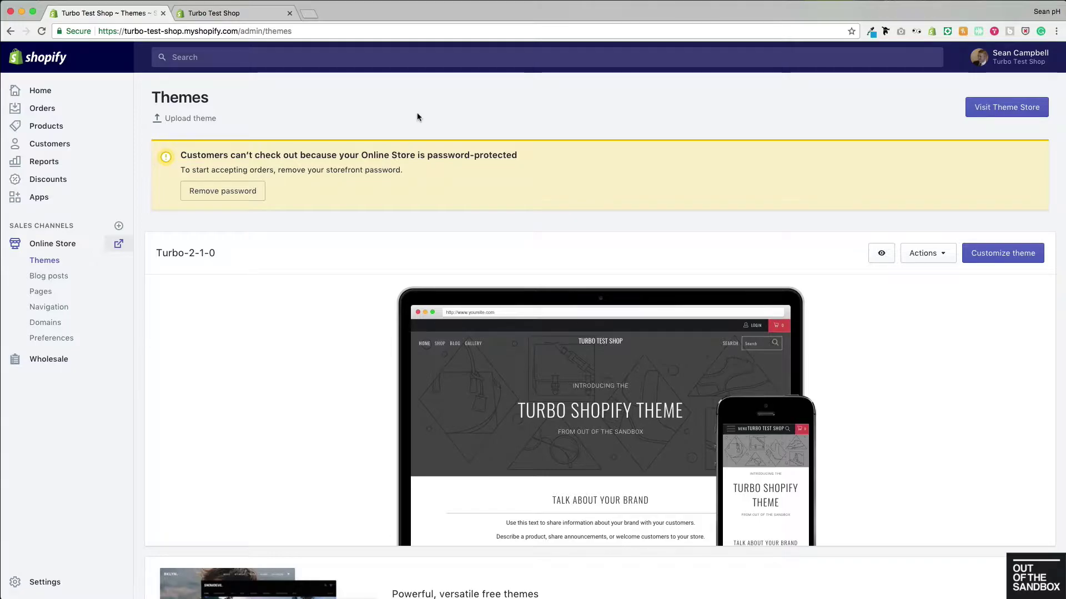
Add and save a Recently viewed products home page section (Grid, 6 products, 4 per row)
{"action": "left_click", "coordinate": [984, 259]}
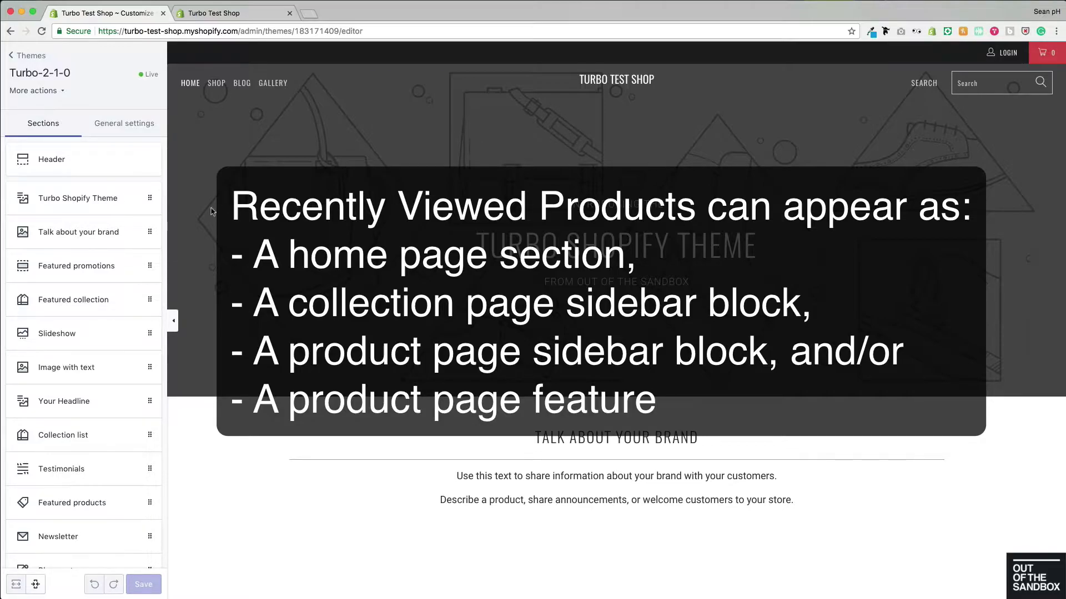
{"action": "scroll", "coordinate": [89, 274], "scroll_direction": "down", "scroll_amount": 5}
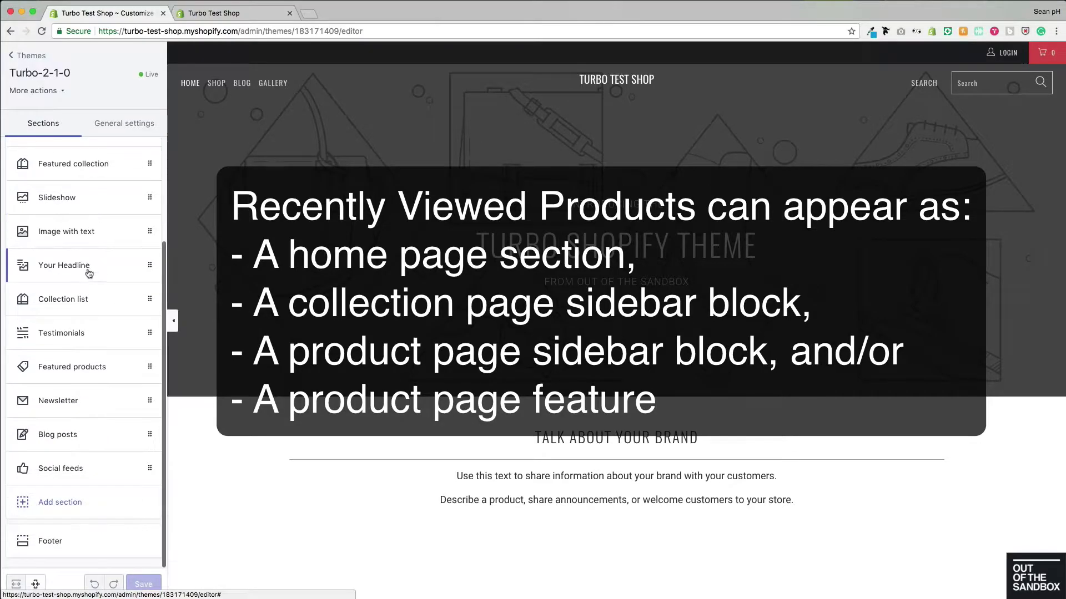
{"action": "left_click", "coordinate": [63, 505]}
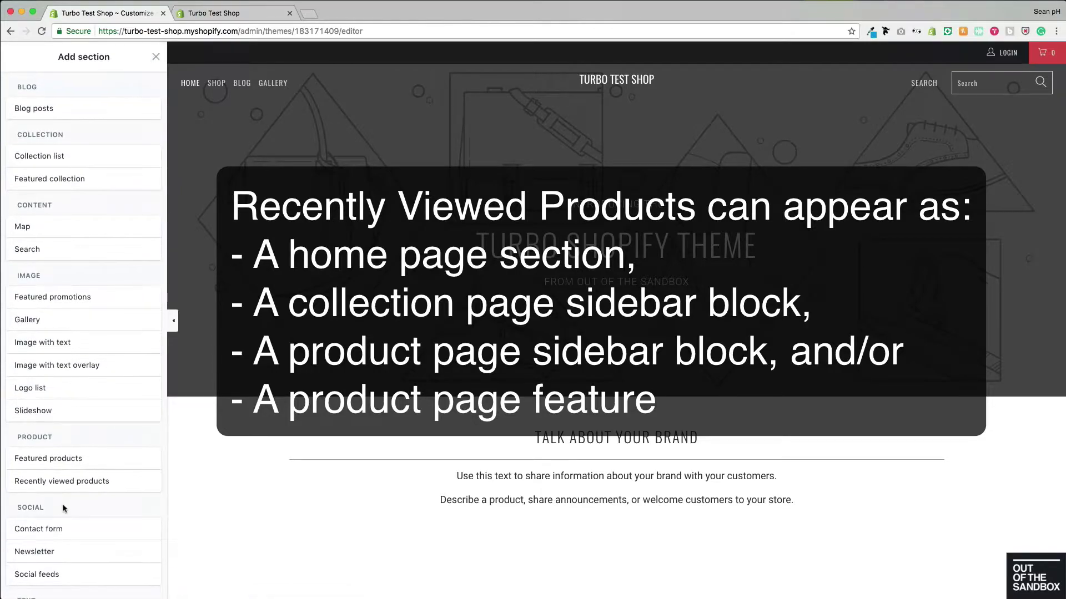
{"action": "left_click", "coordinate": [30, 487]}
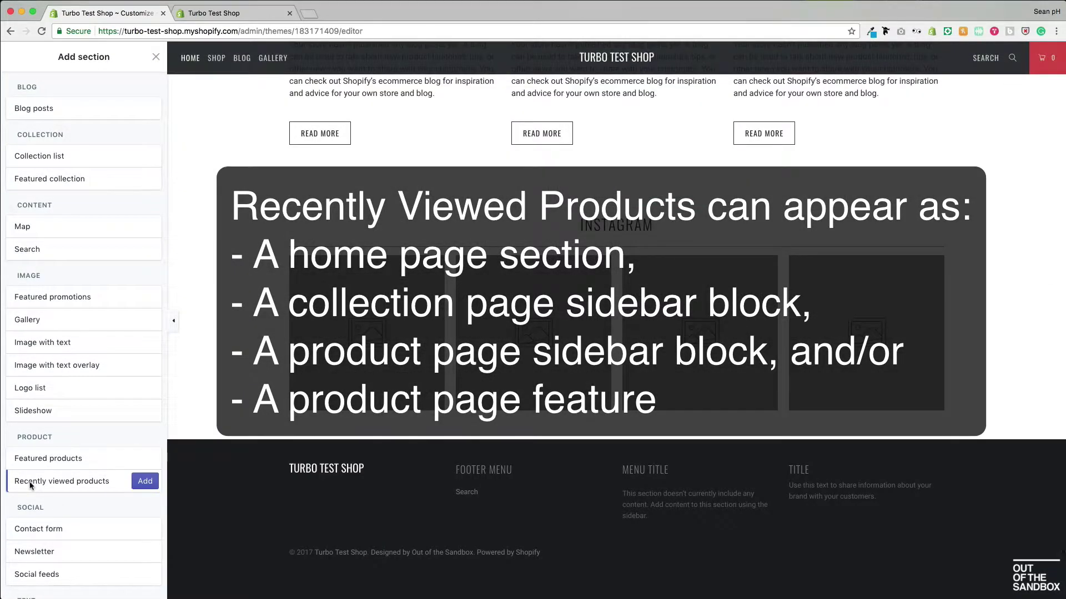
{"action": "left_click", "coordinate": [146, 481]}
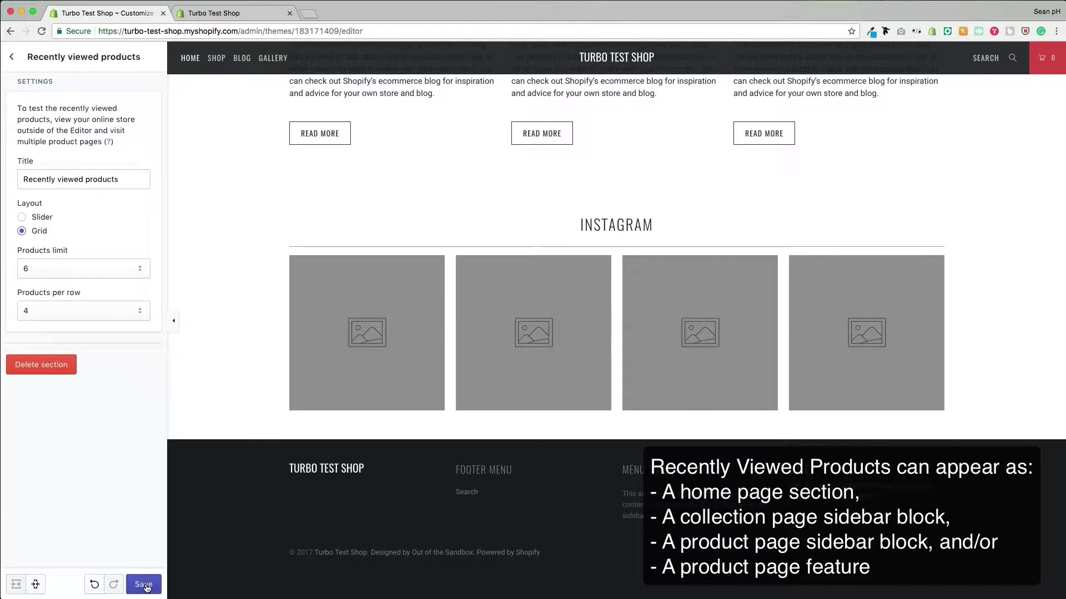
{"action": "left_click", "coordinate": [146, 586]}
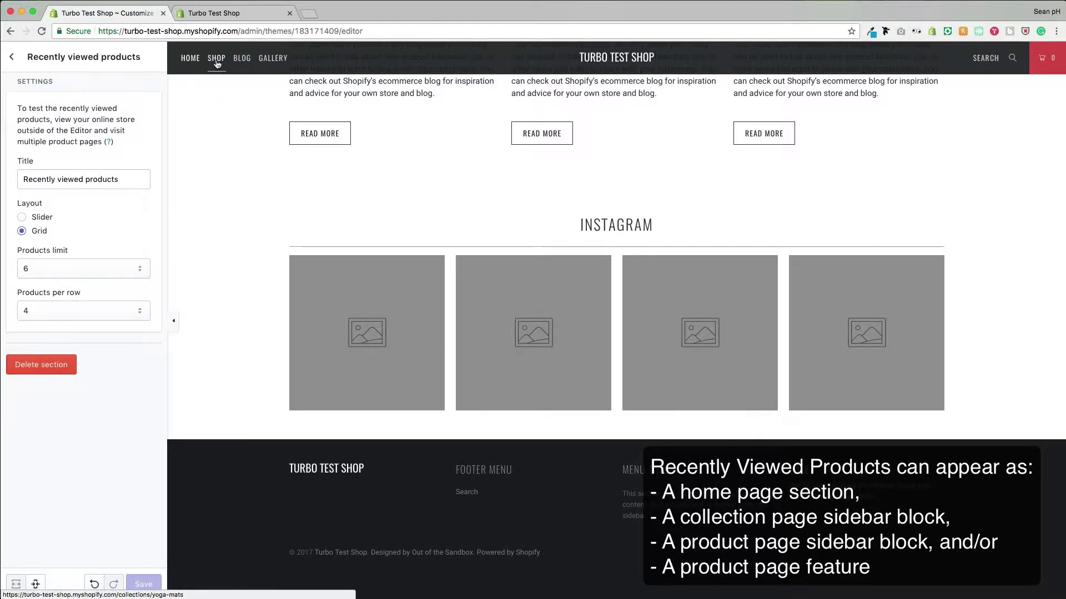
Save a Recently viewed products block (limit 3) in the Yoga Accessories sidebar, then preview Athletic 2GripMat
{"action": "left_click", "coordinate": [216, 59]}
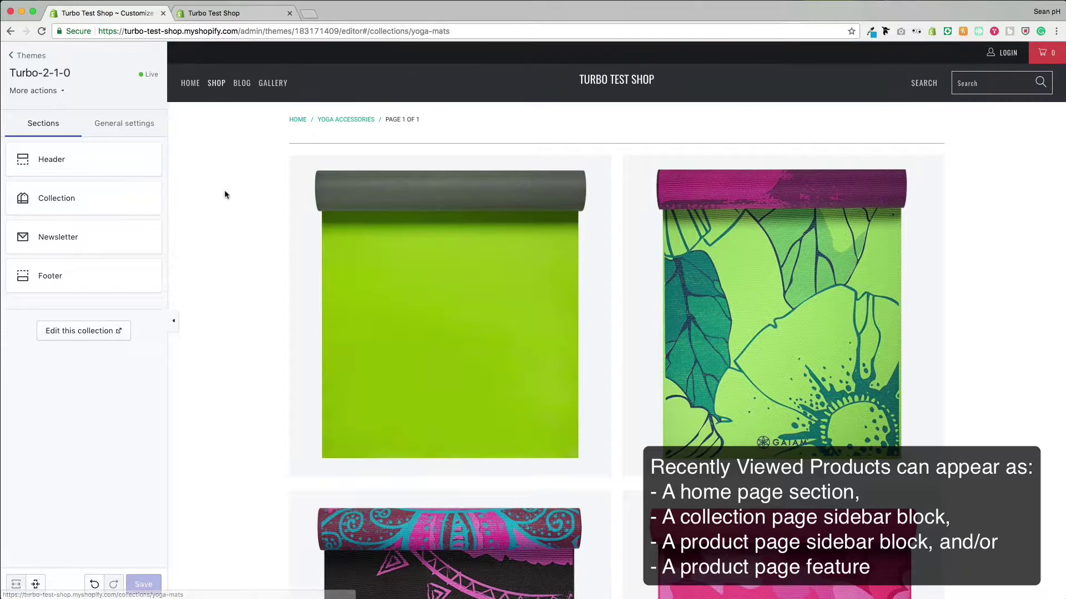
{"action": "left_click", "coordinate": [55, 207]}
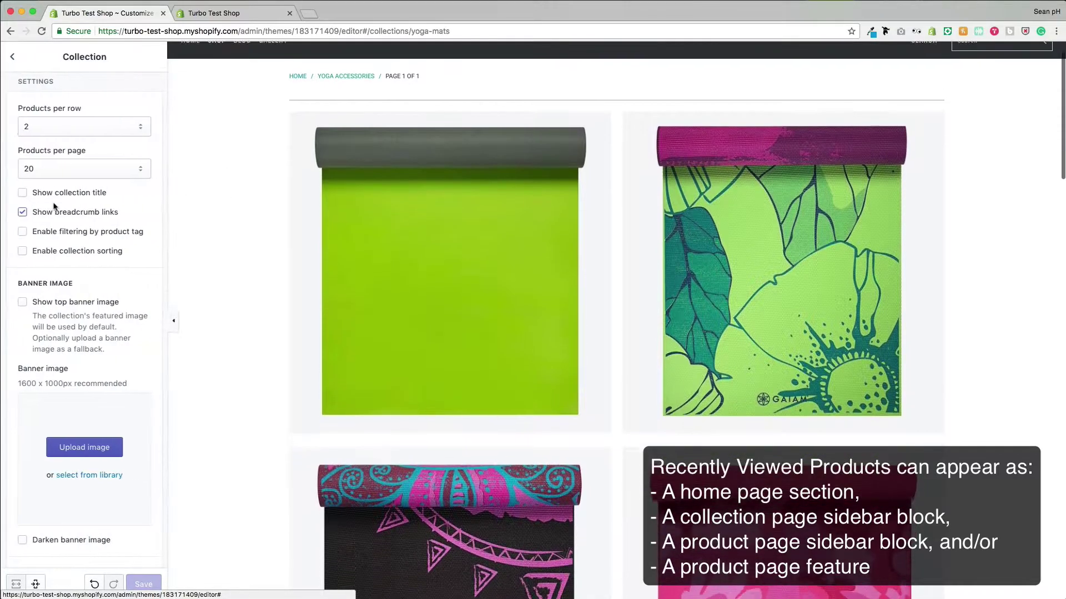
{"action": "scroll", "coordinate": [76, 244], "scroll_direction": "down", "scroll_amount": 5}
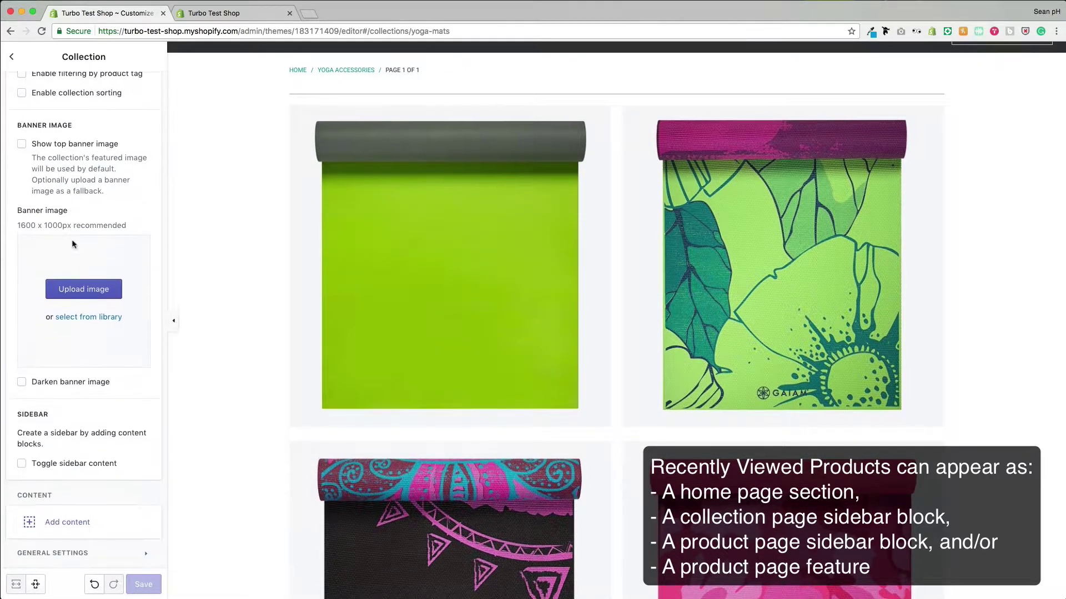
{"action": "left_click", "coordinate": [66, 526]}
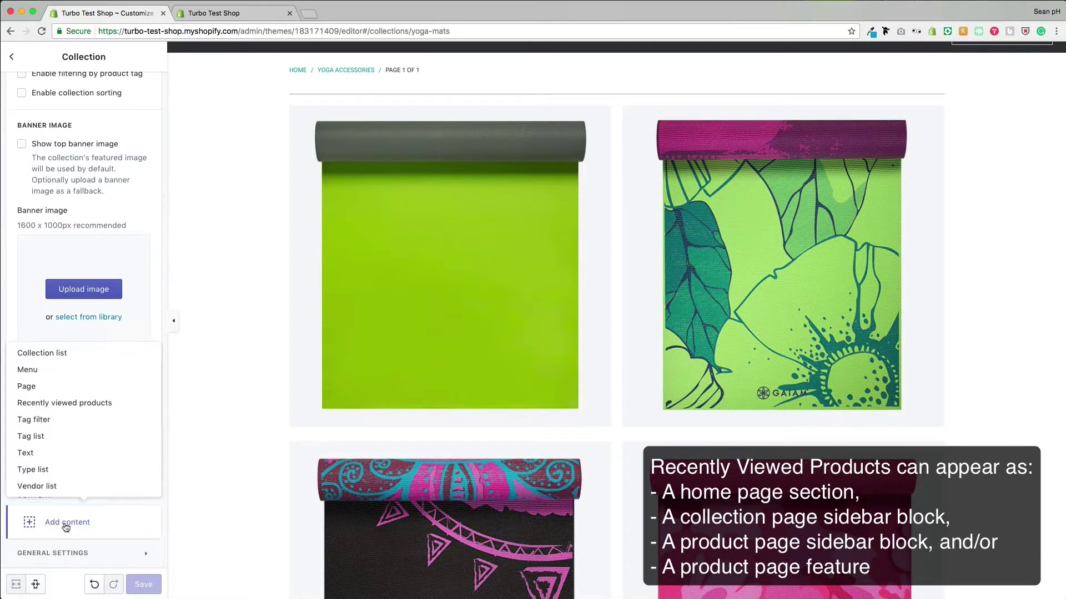
{"action": "left_click", "coordinate": [75, 405]}
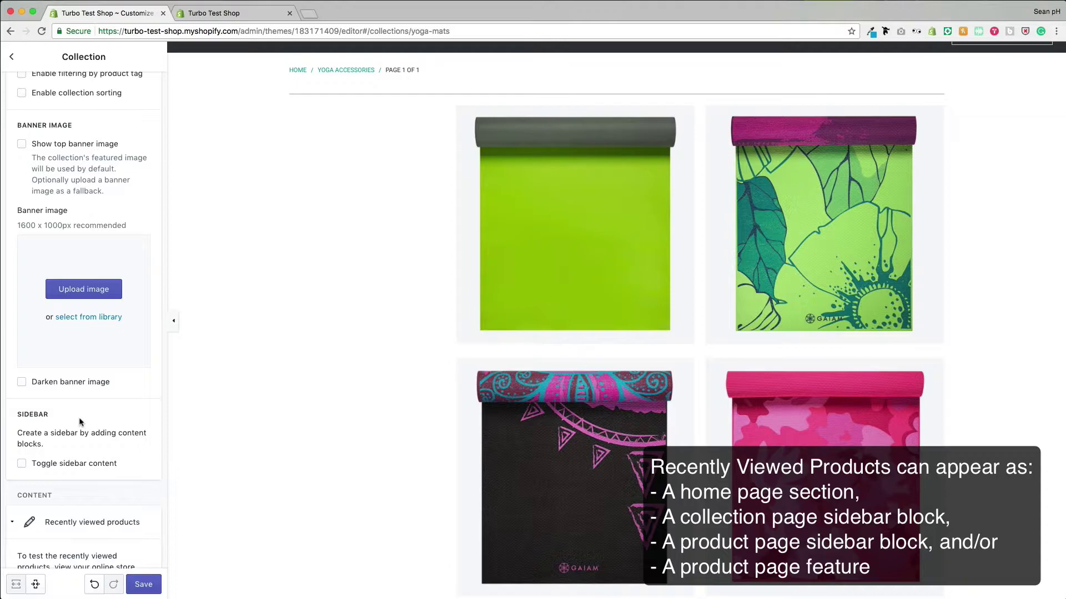
{"action": "scroll", "coordinate": [79, 422], "scroll_direction": "down", "scroll_amount": 5}
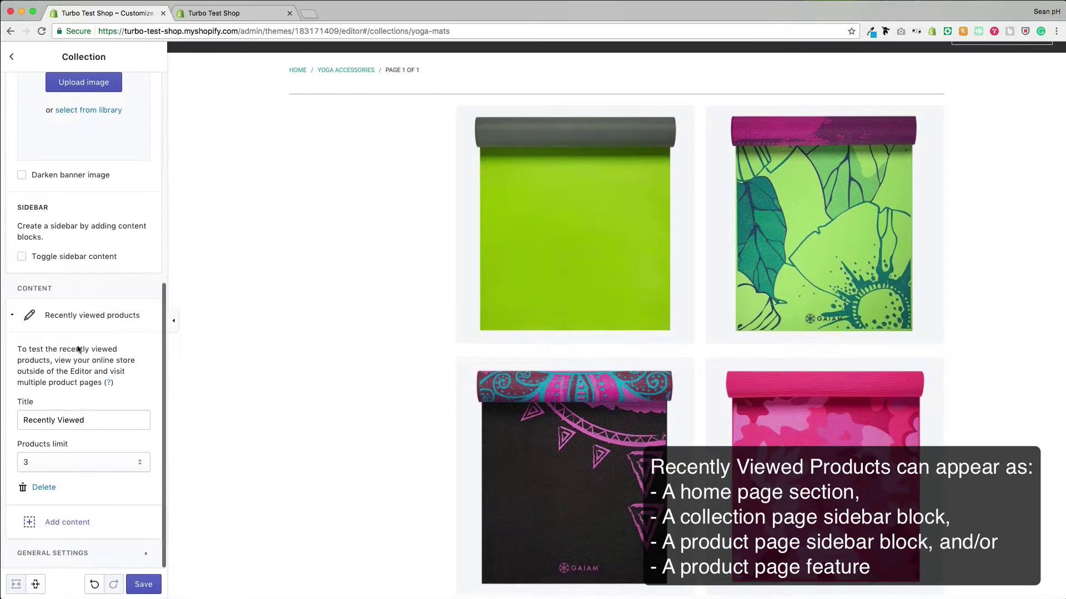
{"action": "left_click", "coordinate": [143, 582]}
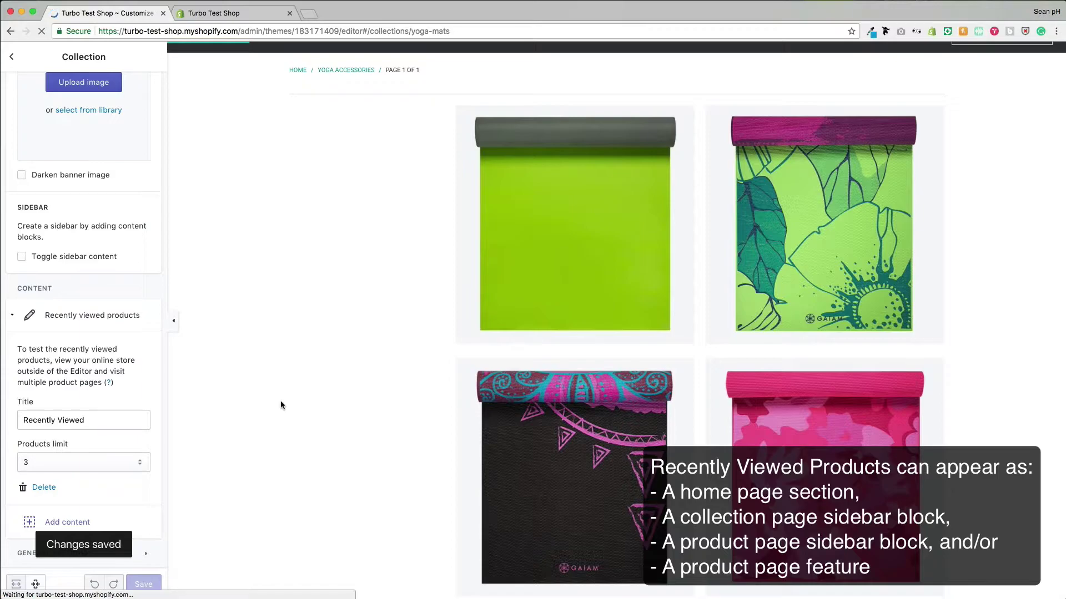
{"action": "mouse_move", "coordinate": [619, 226]}
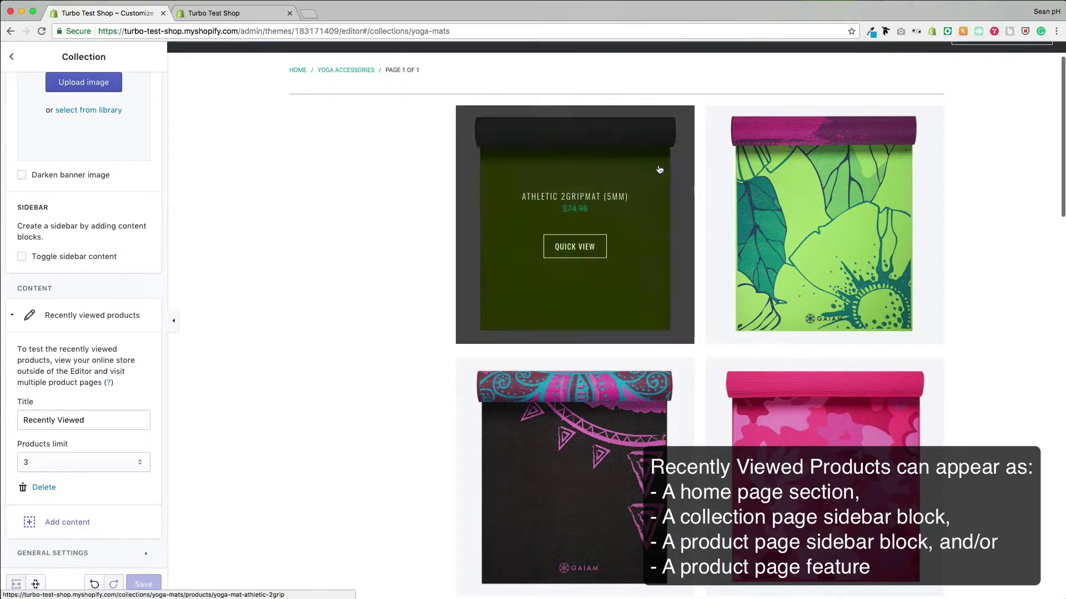
{"action": "left_click", "coordinate": [660, 169]}
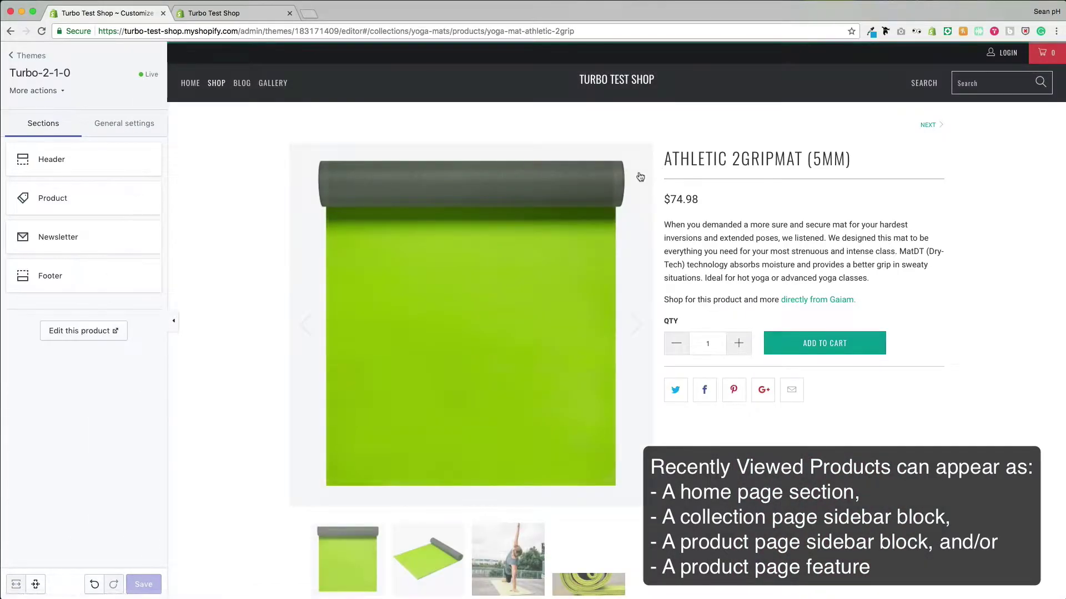
Turn on Show recently viewed products in the product page settings
{"action": "left_click", "coordinate": [76, 206]}
{"action": "scroll", "coordinate": [83, 183], "scroll_direction": "down", "scroll_amount": 10}
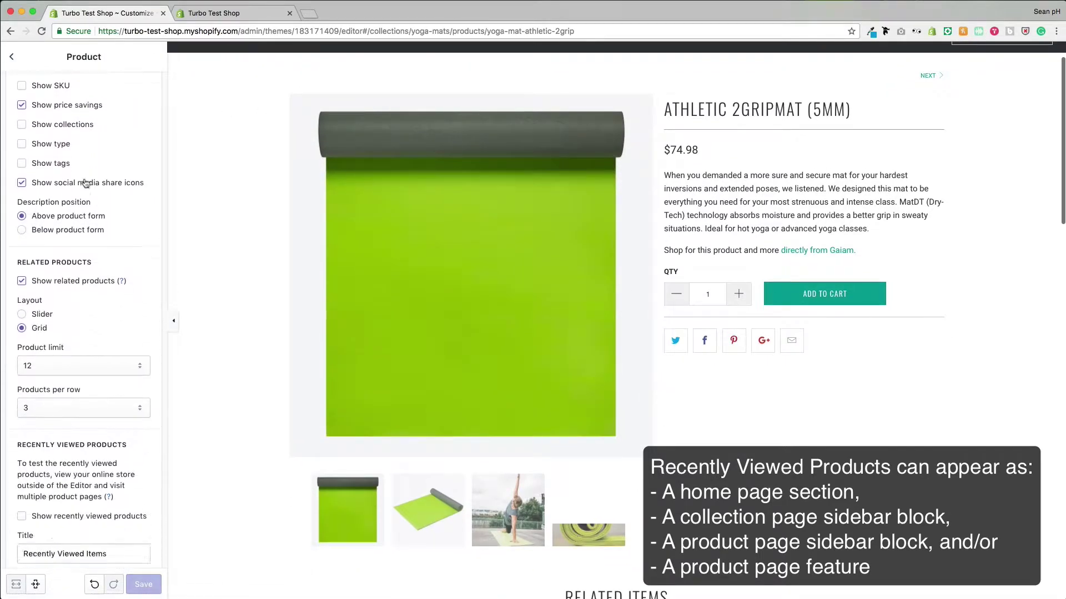
{"action": "scroll", "coordinate": [81, 178], "scroll_direction": "down", "scroll_amount": 5}
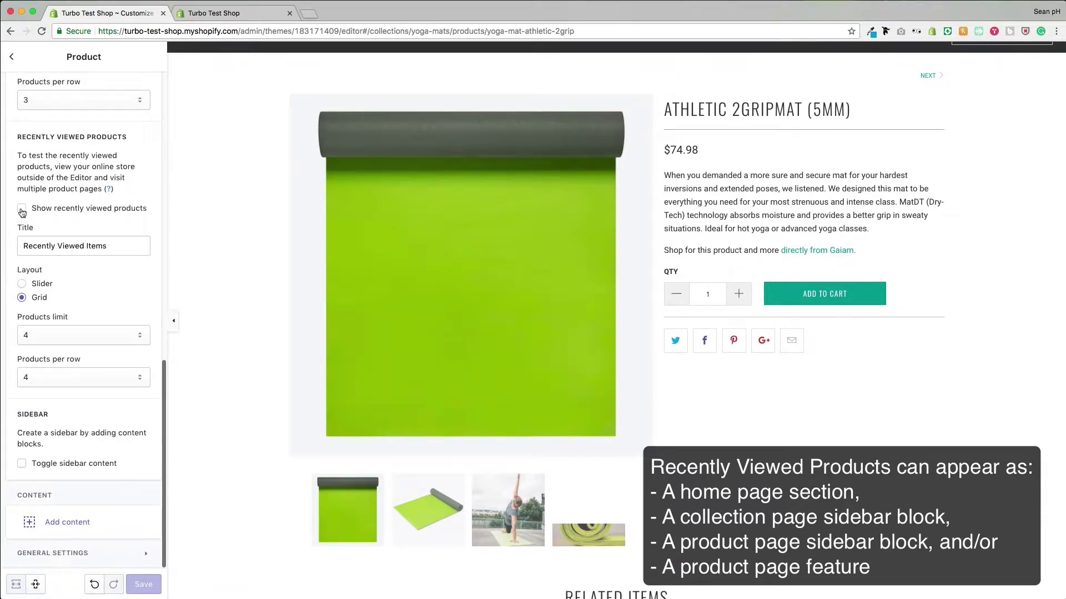
{"action": "left_click", "coordinate": [22, 210]}
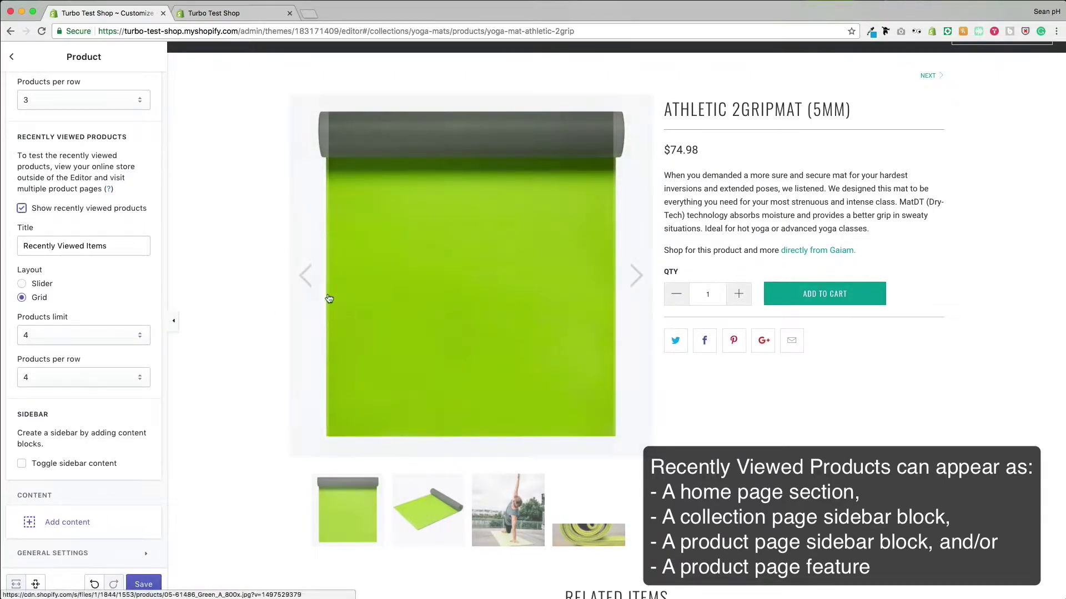
Add a Recently viewed products block to the product sidebar, then view the storefront home page
{"action": "scroll", "coordinate": [237, 283], "scroll_direction": "down", "scroll_amount": 15}
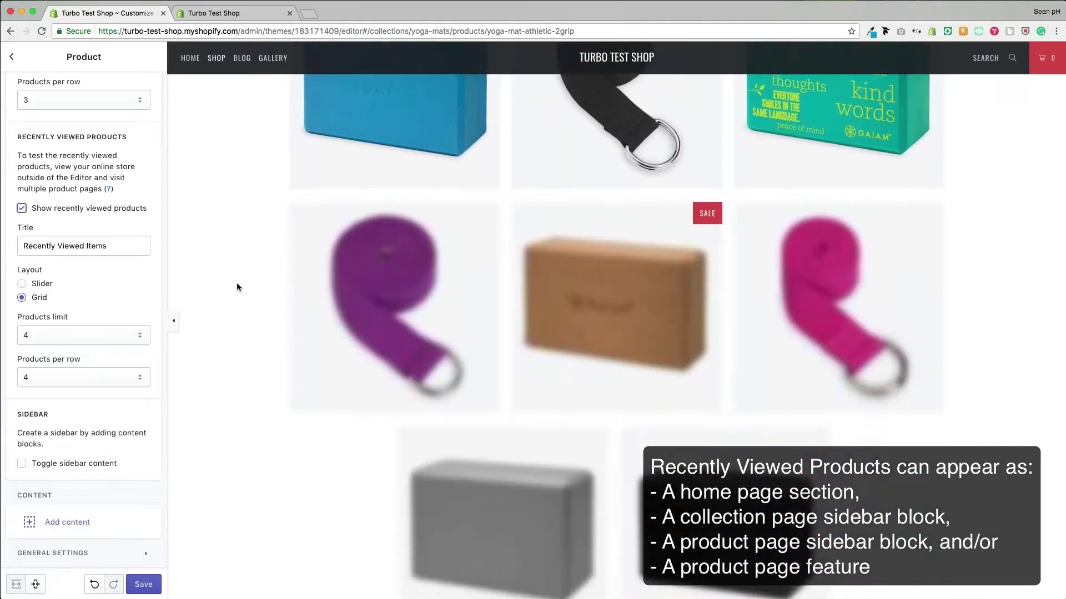
{"action": "scroll", "coordinate": [236, 284], "scroll_direction": "down", "scroll_amount": 5}
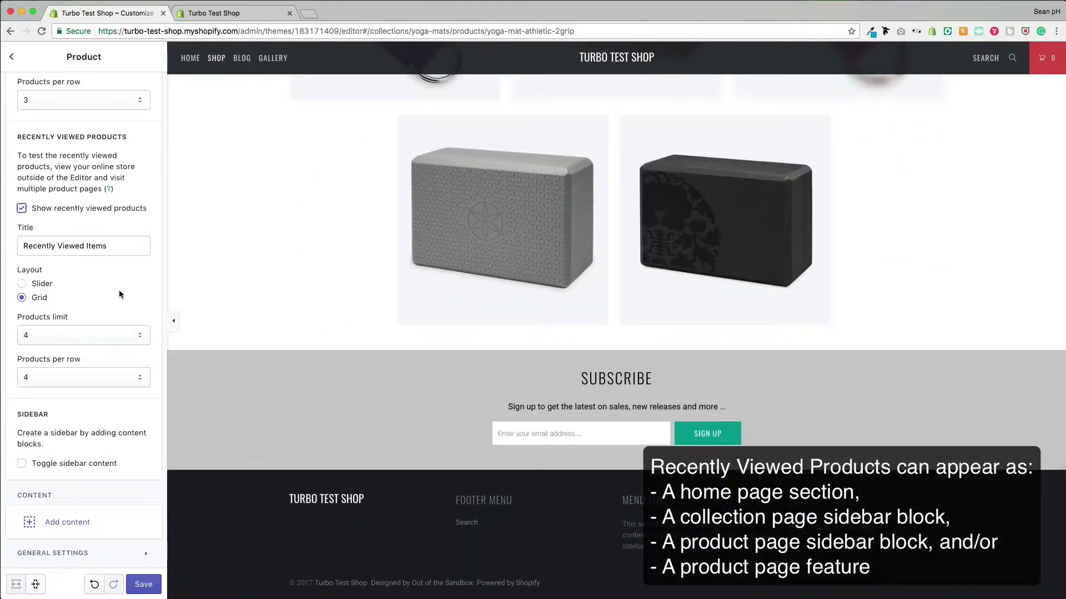
{"action": "left_click", "coordinate": [68, 523]}
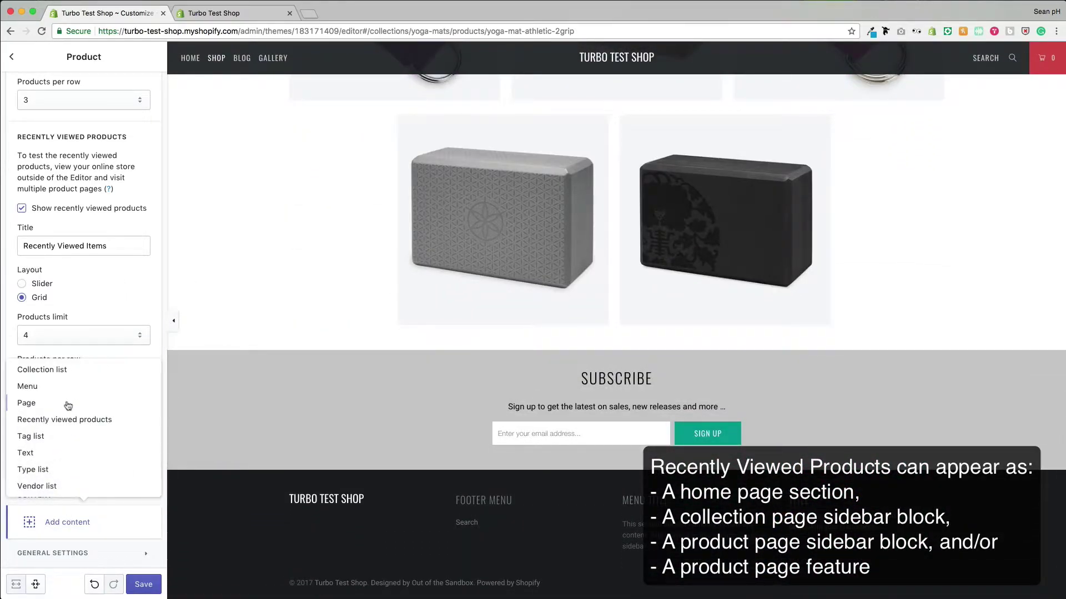
{"action": "left_click", "coordinate": [35, 420]}
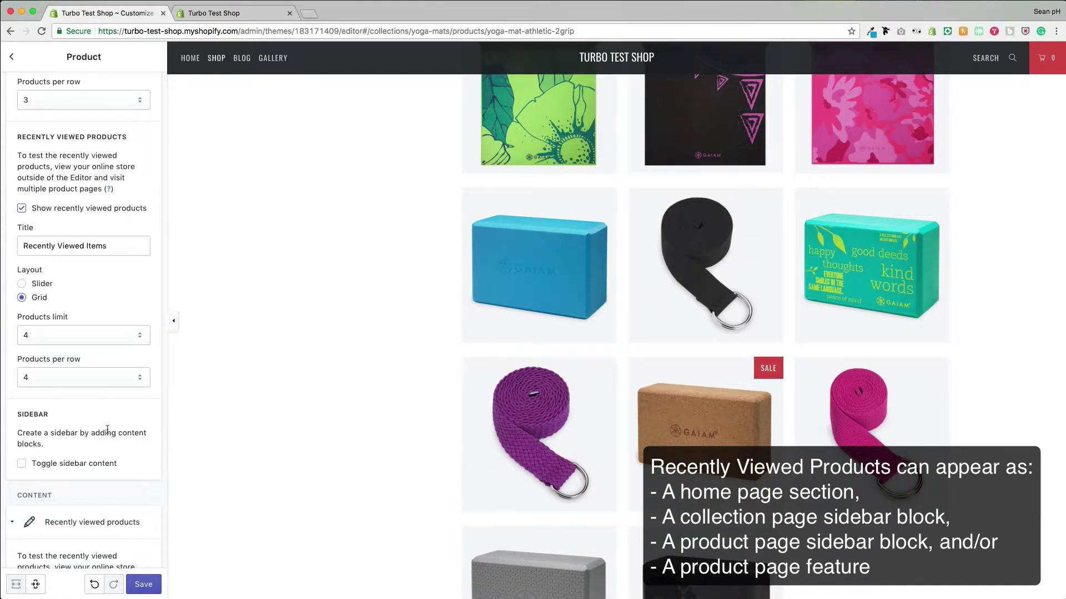
{"action": "scroll", "coordinate": [107, 429], "scroll_direction": "down", "scroll_amount": 4}
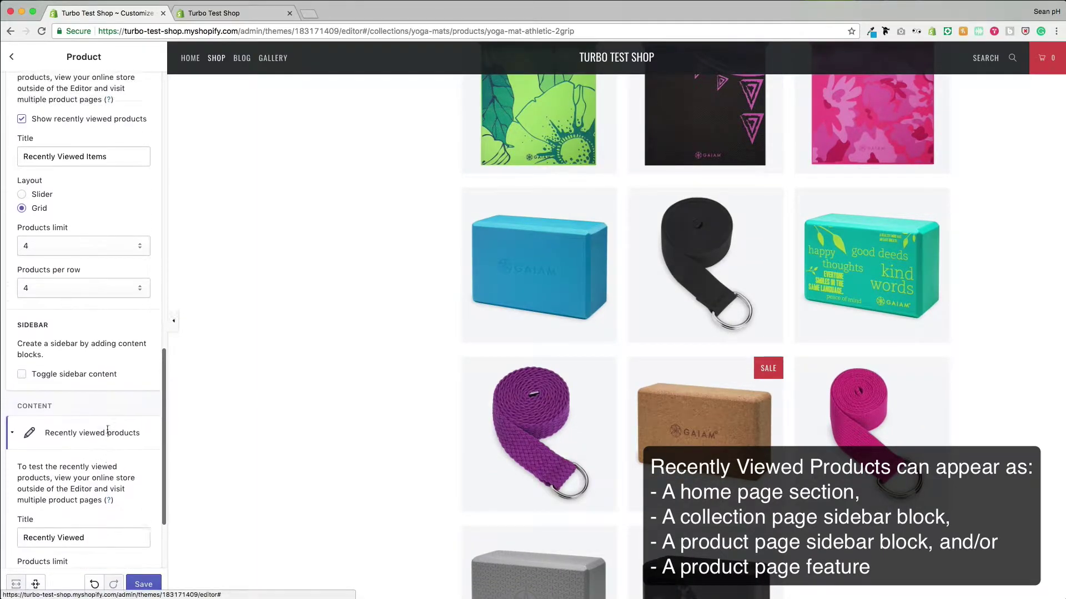
{"action": "scroll", "coordinate": [107, 429], "scroll_direction": "up", "scroll_amount": 3}
{"action": "scroll", "coordinate": [107, 429], "scroll_direction": "down", "scroll_amount": 3}
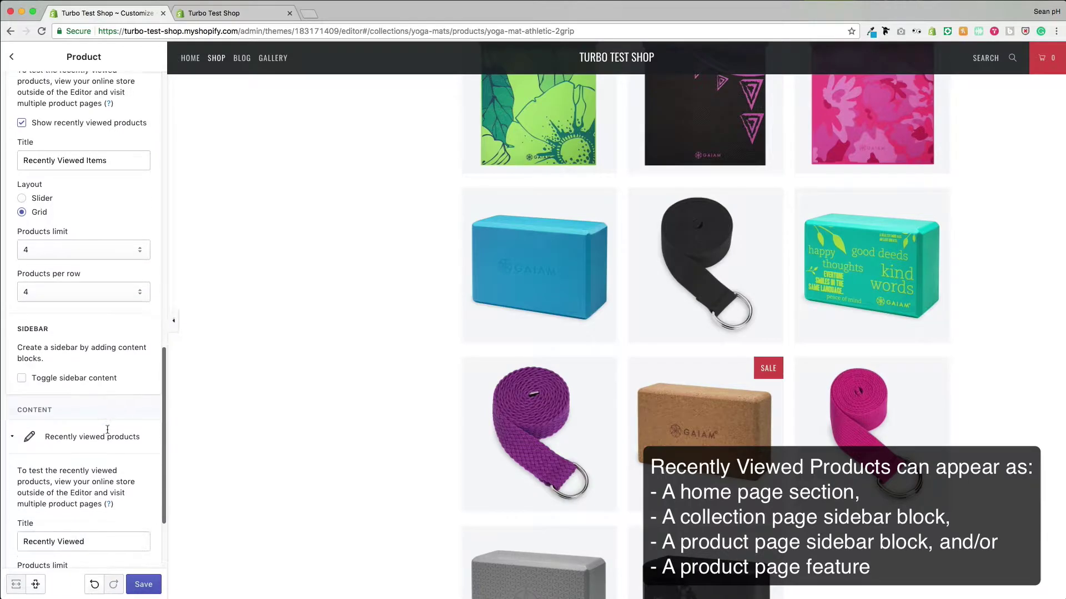
{"action": "scroll", "coordinate": [107, 429], "scroll_direction": "up", "scroll_amount": 3}
{"action": "scroll", "coordinate": [107, 430], "scroll_direction": "up", "scroll_amount": 1}
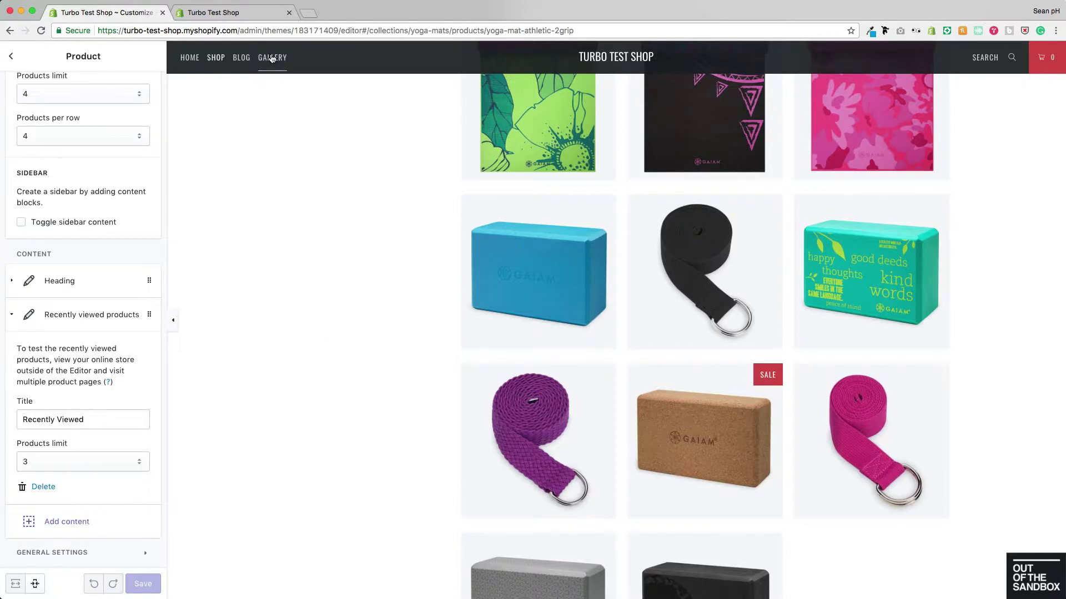
{"action": "left_click", "coordinate": [222, 14]}
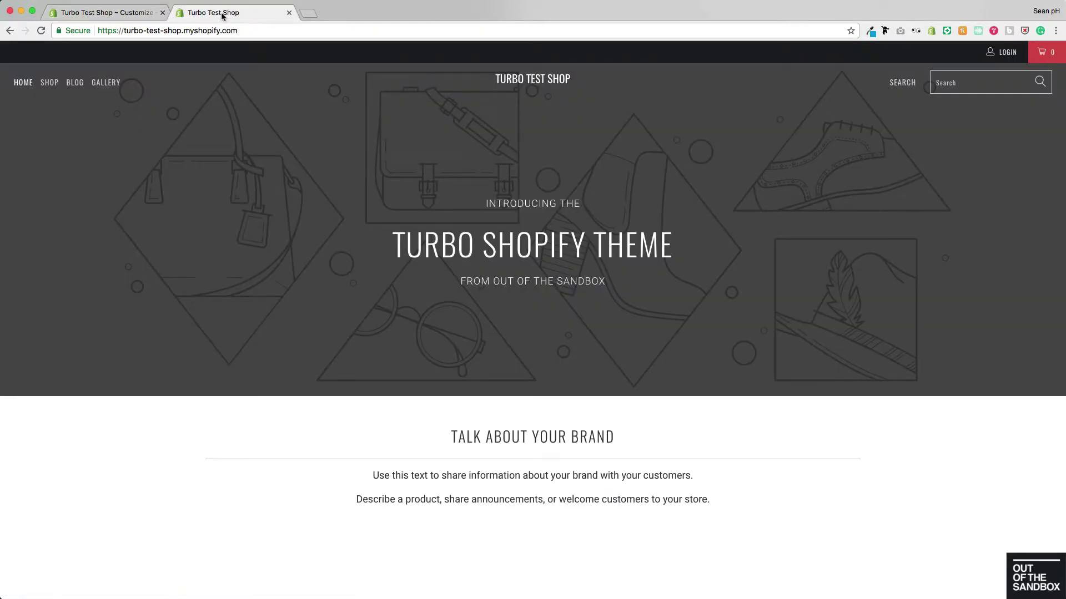
Browse Yoga Accessories from Athletic 2Gripmat through Balance Reversible to Camo Yoga Mat (3mm)
{"action": "left_click", "coordinate": [50, 83]}
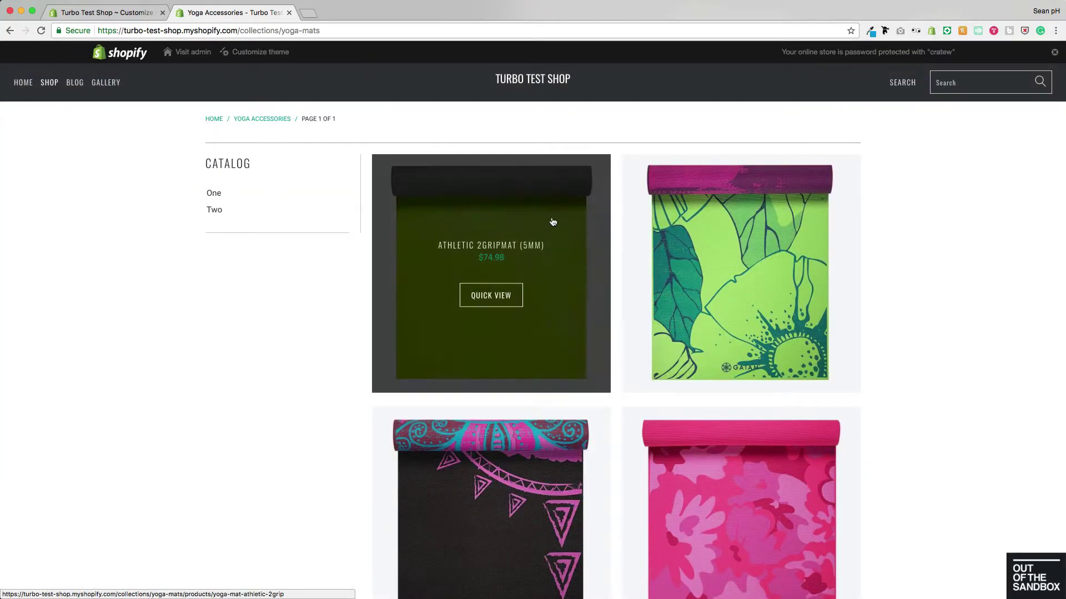
{"action": "left_click", "coordinate": [553, 222]}
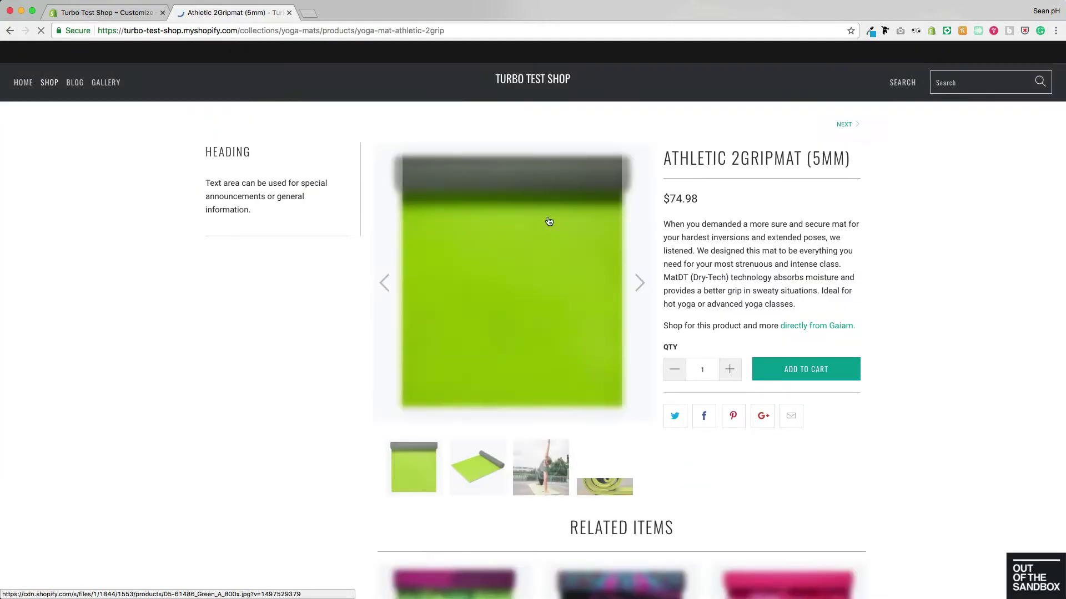
{"action": "left_click", "coordinate": [843, 125]}
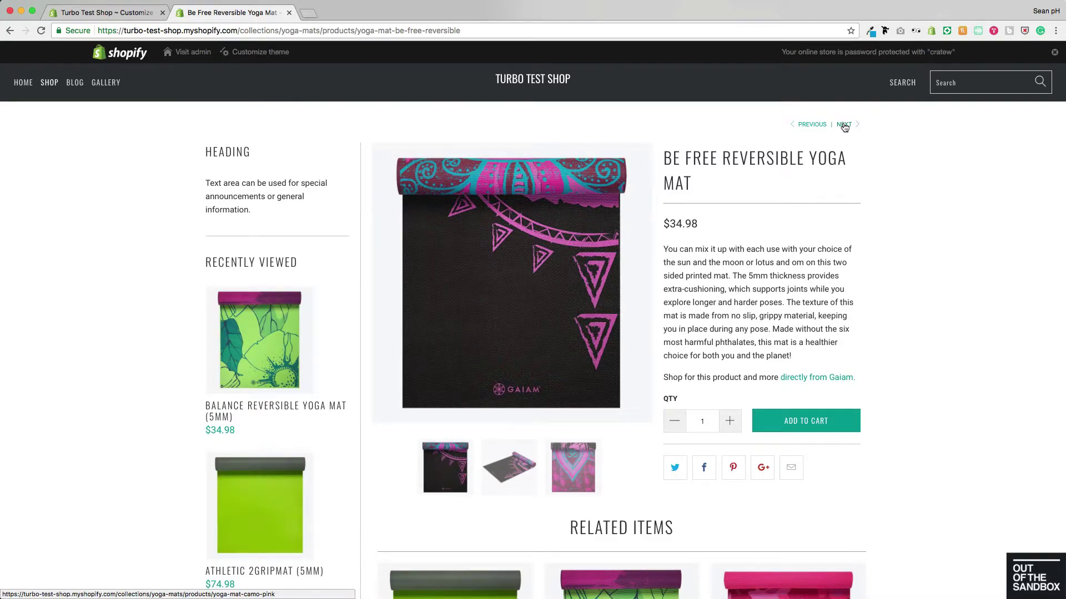
{"action": "left_click", "coordinate": [844, 125]}
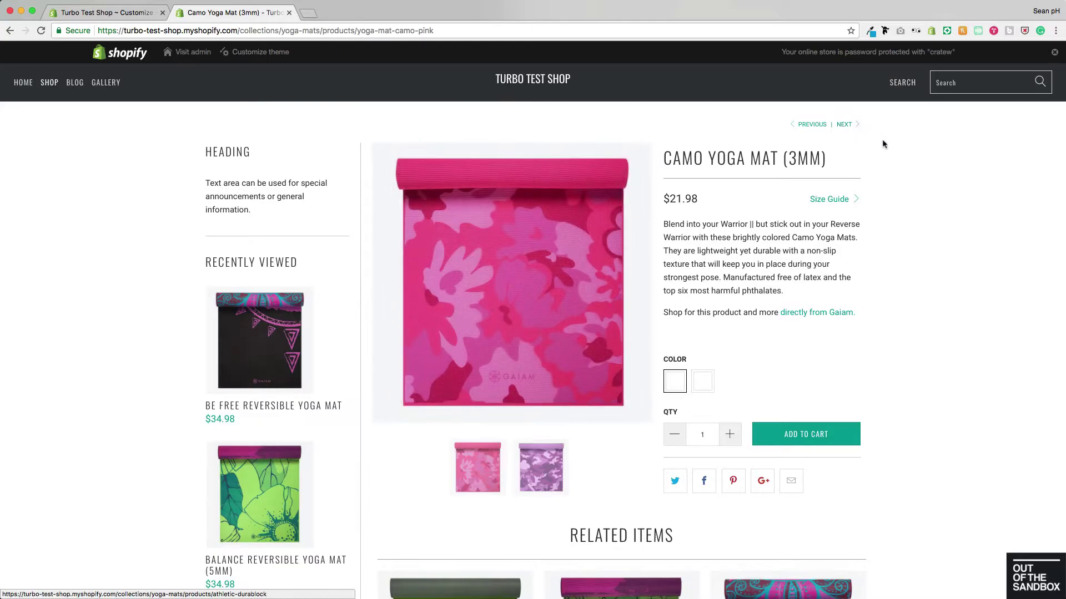
{"action": "scroll", "coordinate": [883, 143], "scroll_direction": "down", "scroll_amount": 2}
{"action": "scroll", "coordinate": [883, 143], "scroll_direction": "down", "scroll_amount": 8}
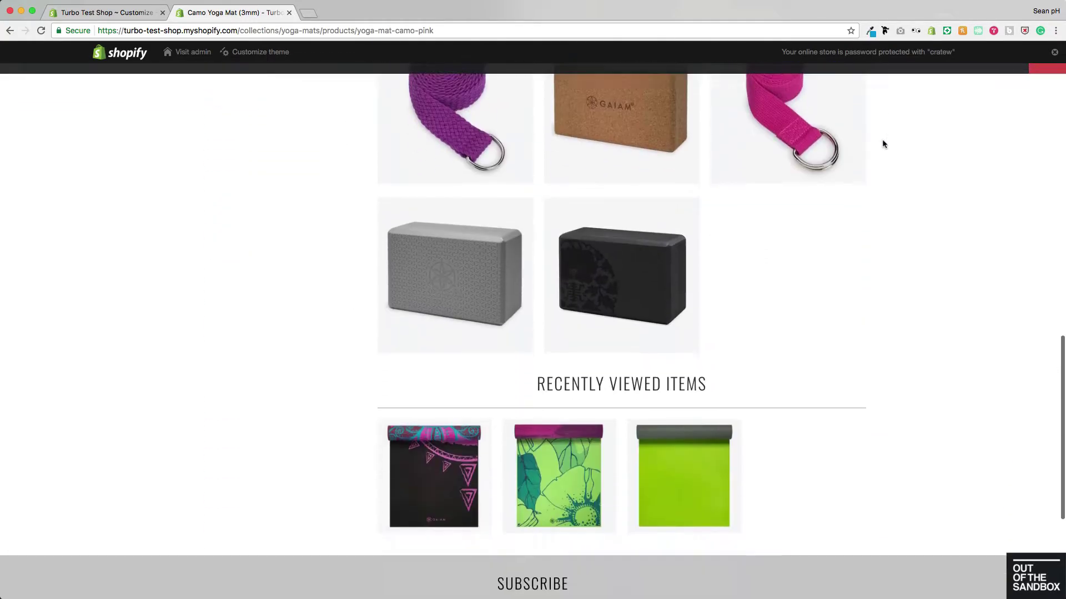
{"action": "scroll", "coordinate": [884, 144], "scroll_direction": "down", "scroll_amount": 4}
{"action": "scroll", "coordinate": [883, 144], "scroll_direction": "down", "scroll_amount": 1}
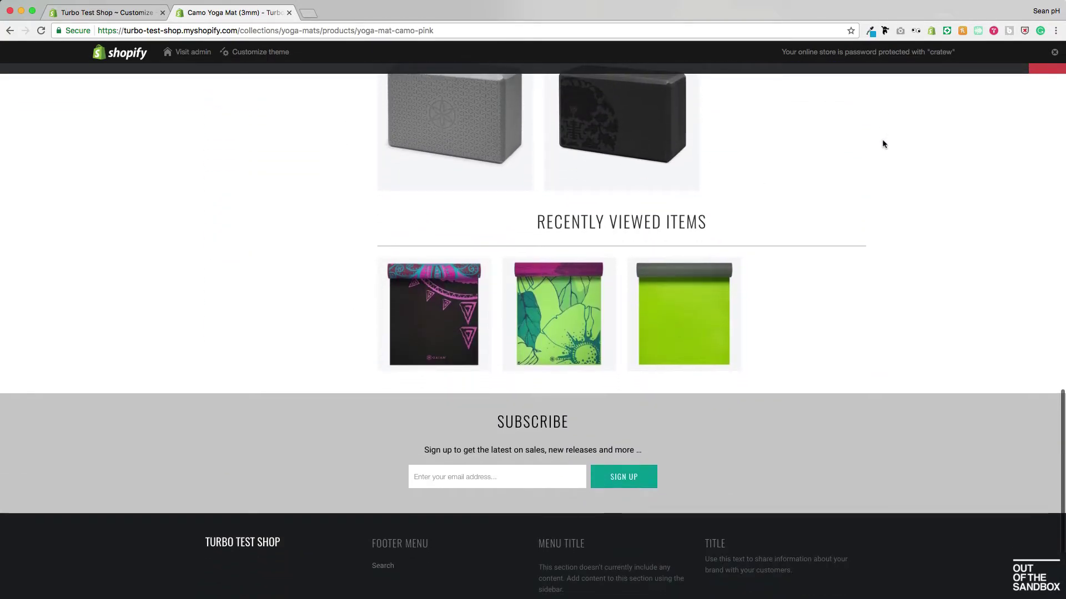
{"action": "scroll", "coordinate": [884, 144], "scroll_direction": "up", "scroll_amount": 15}
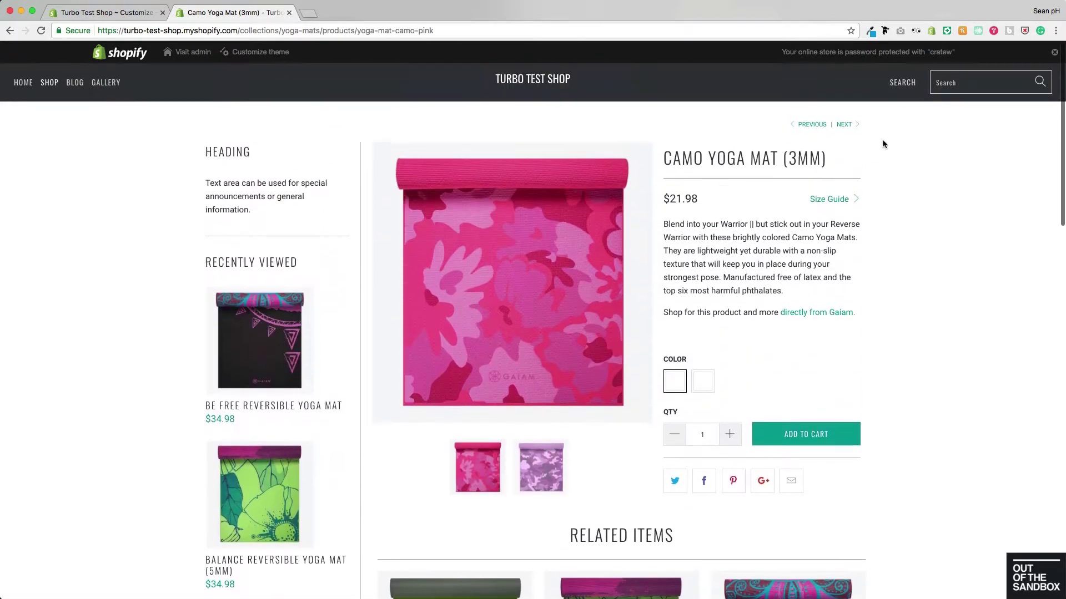
Continue through Athletic Durablock and Athletic Max Strap to the Be Inspired Yoga Block page
{"action": "left_click", "coordinate": [844, 125]}
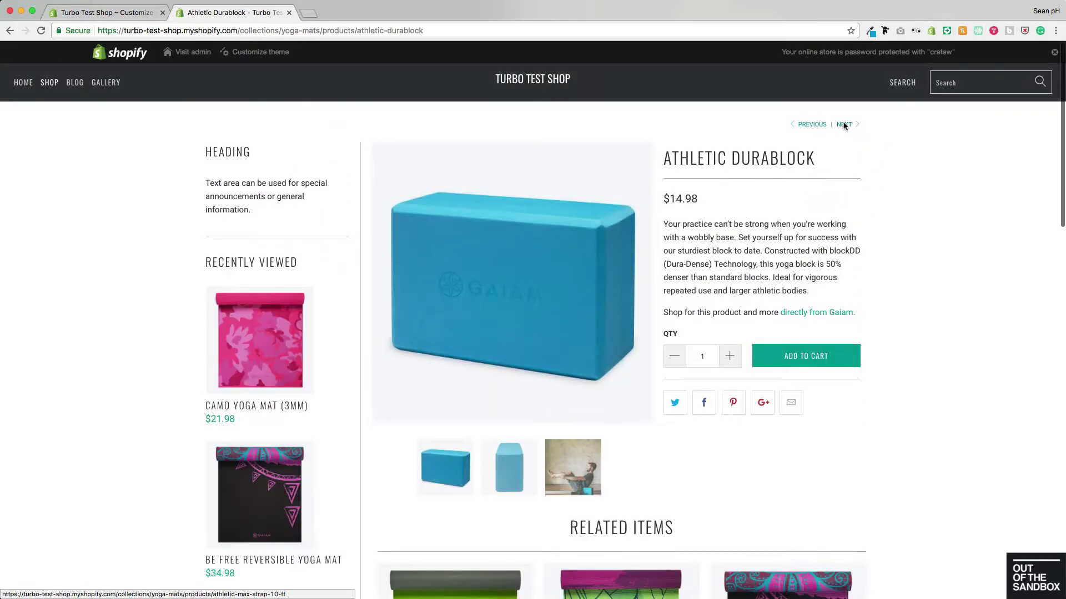
{"action": "left_click", "coordinate": [843, 125]}
{"action": "left_click", "coordinate": [844, 125]}
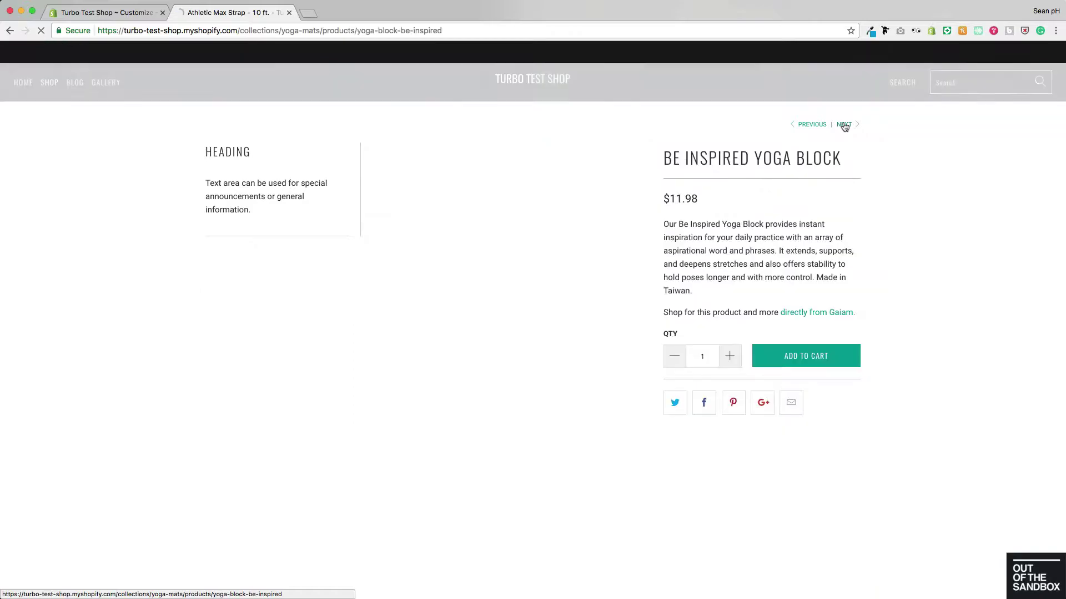
{"action": "scroll", "coordinate": [909, 197], "scroll_direction": "down", "scroll_amount": 5}
{"action": "scroll", "coordinate": [909, 199], "scroll_direction": "down", "scroll_amount": 10}
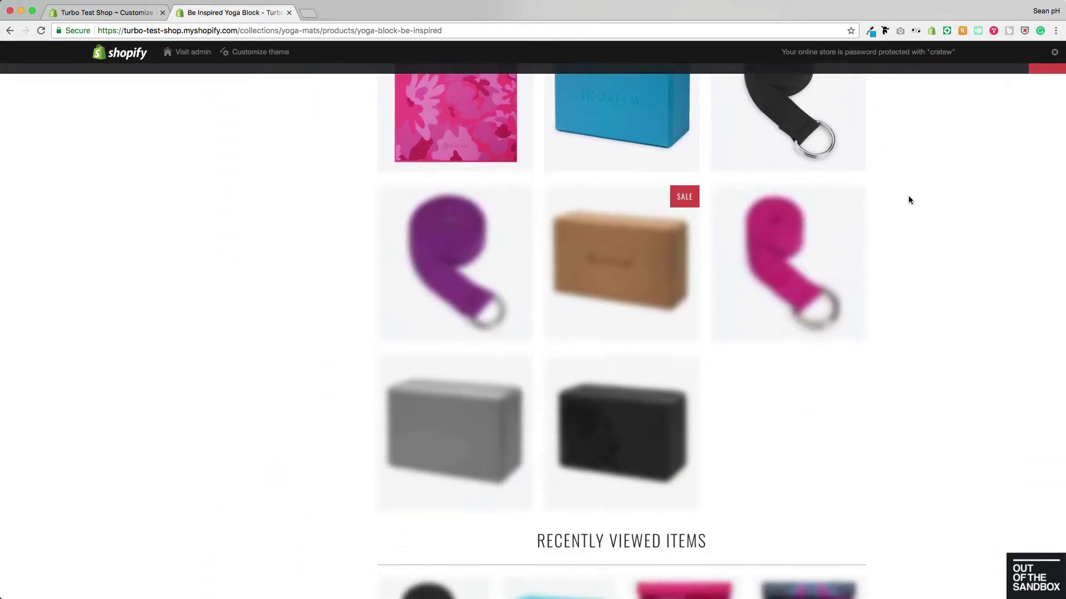
{"action": "scroll", "coordinate": [909, 199], "scroll_direction": "up", "scroll_amount": 3}
{"action": "scroll", "coordinate": [909, 199], "scroll_direction": "up", "scroll_amount": 12}
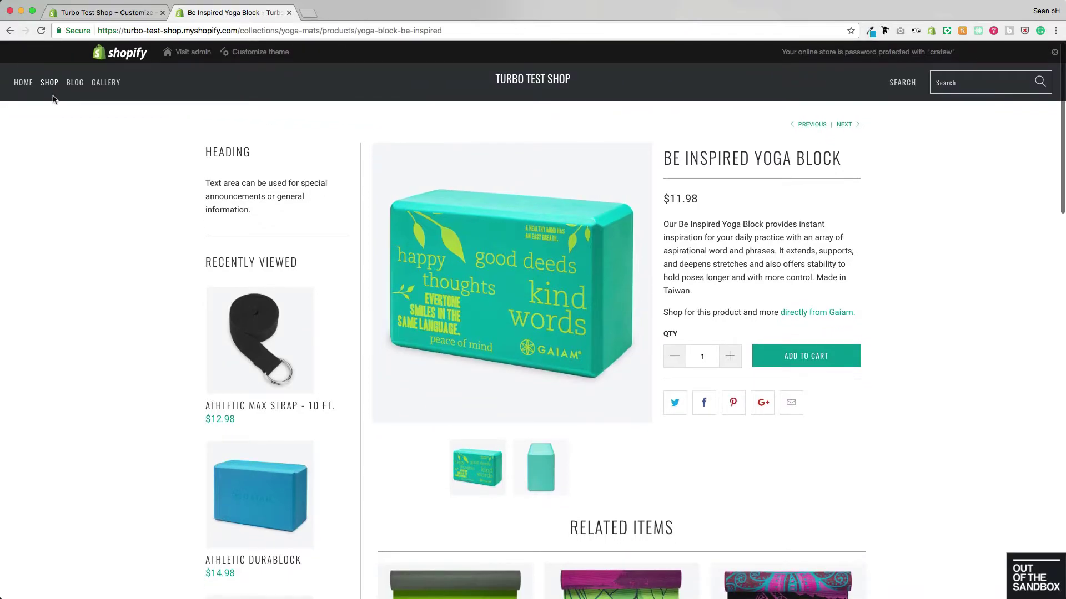
Check the Recently Viewed list in the Yoga Accessories collection sidebar
{"action": "left_click", "coordinate": [50, 92]}
{"action": "scroll", "coordinate": [69, 196], "scroll_direction": "down", "scroll_amount": 1}
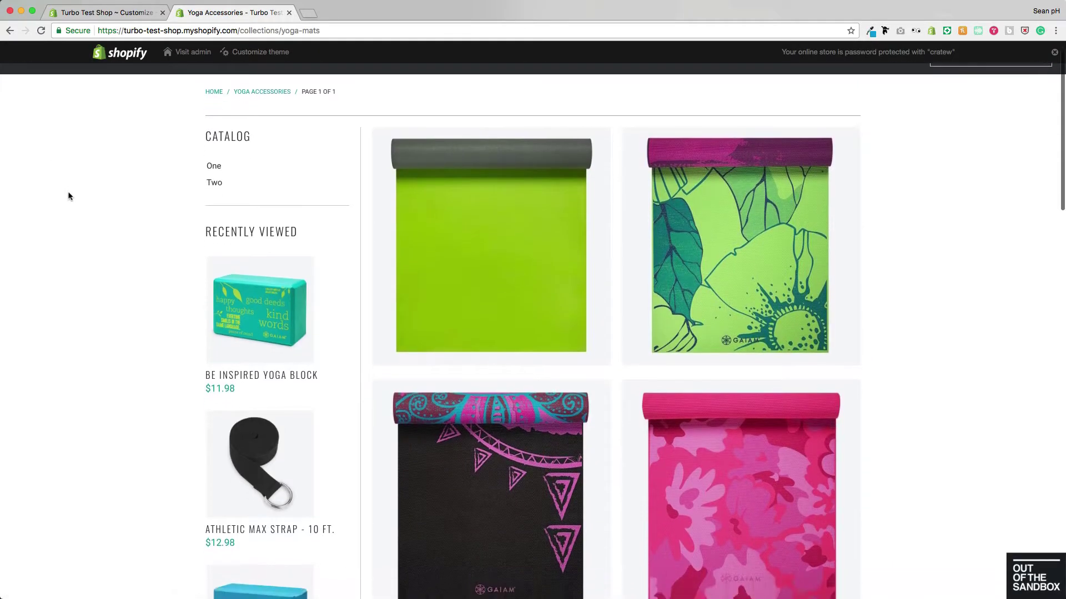
{"action": "scroll", "coordinate": [70, 196], "scroll_direction": "down", "scroll_amount": 5}
{"action": "scroll", "coordinate": [69, 196], "scroll_direction": "up", "scroll_amount": 3}
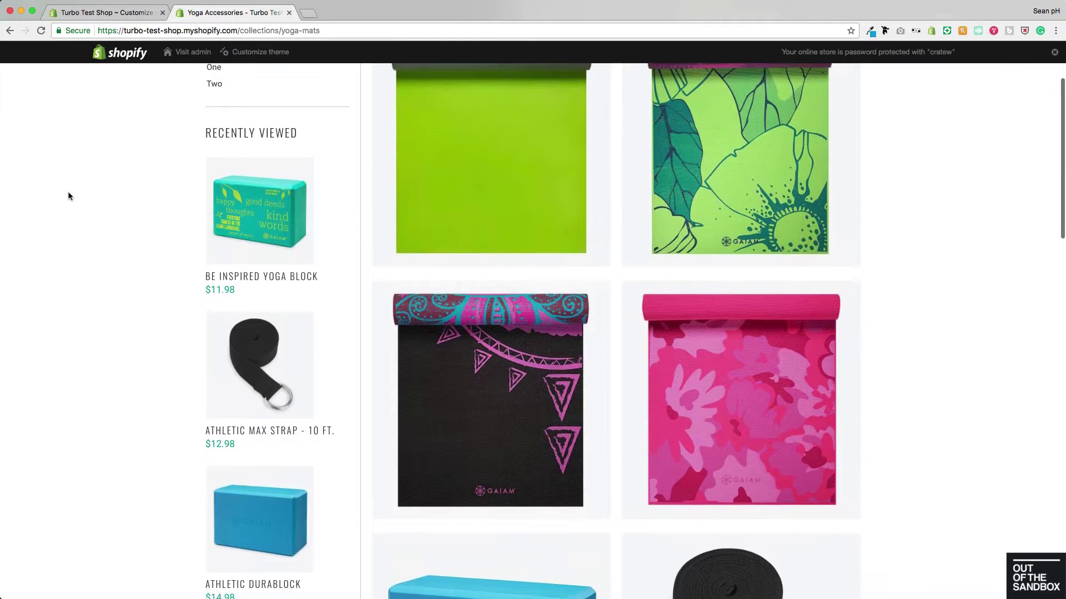
{"action": "scroll", "coordinate": [70, 196], "scroll_direction": "down", "scroll_amount": 2}
{"action": "scroll", "coordinate": [69, 196], "scroll_direction": "up", "scroll_amount": 2}
{"action": "scroll", "coordinate": [69, 196], "scroll_direction": "down", "scroll_amount": 2}
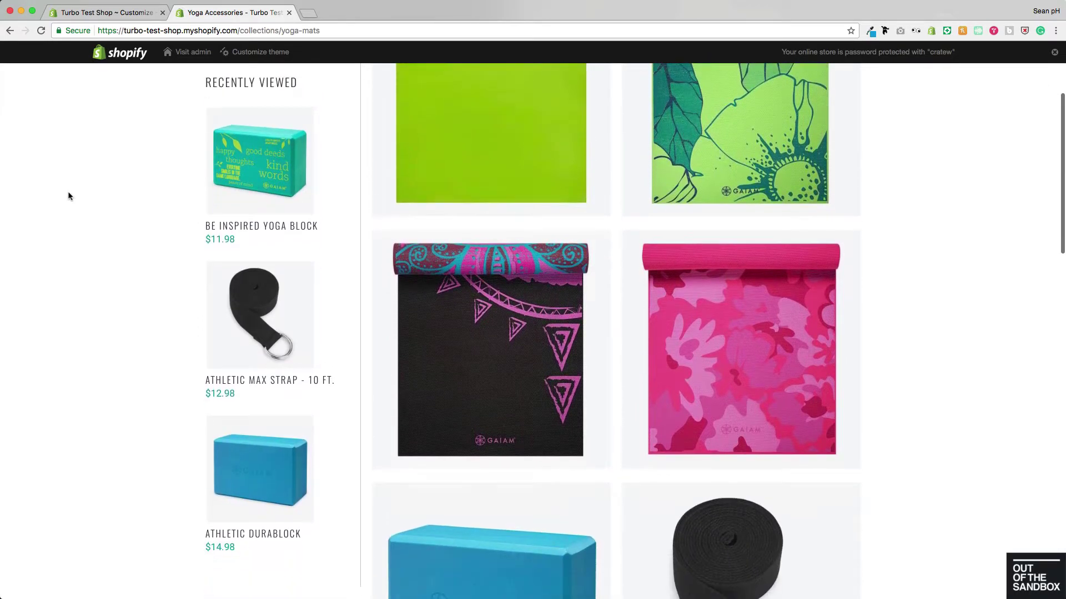
{"action": "scroll", "coordinate": [68, 194], "scroll_direction": "up", "scroll_amount": 4}
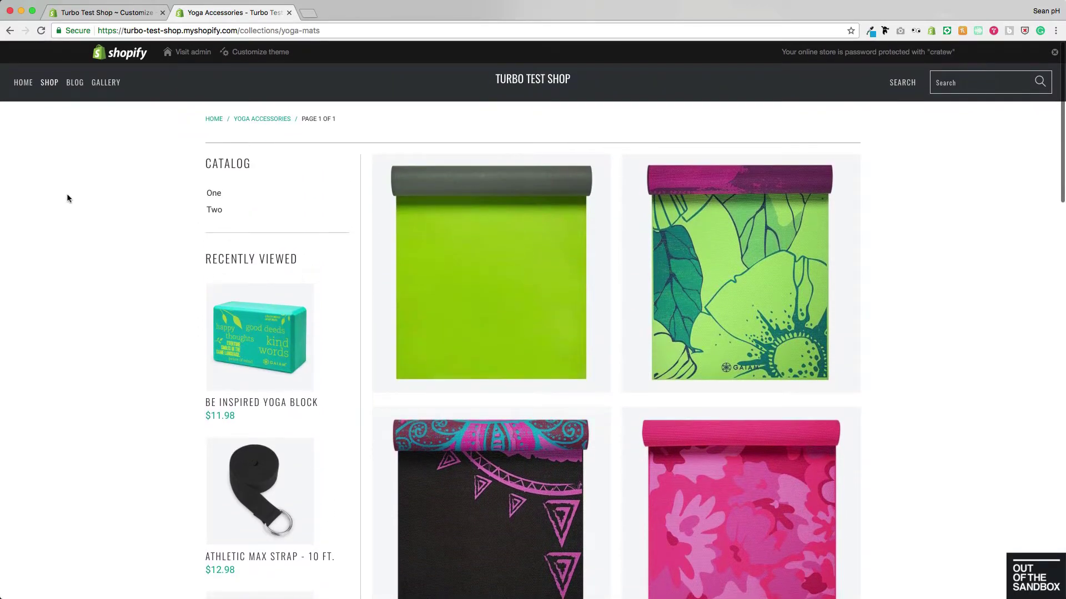
Scroll the home page down to the Items You Like section with the four recently viewed mats
{"action": "left_click", "coordinate": [23, 82]}
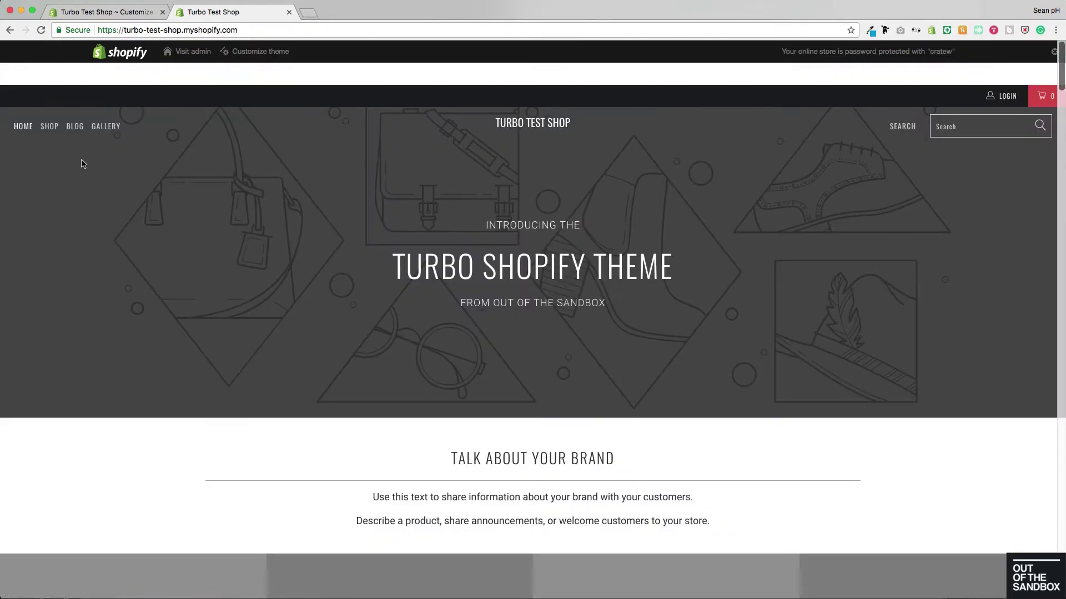
{"action": "scroll", "coordinate": [81, 164], "scroll_direction": "down", "scroll_amount": 15}
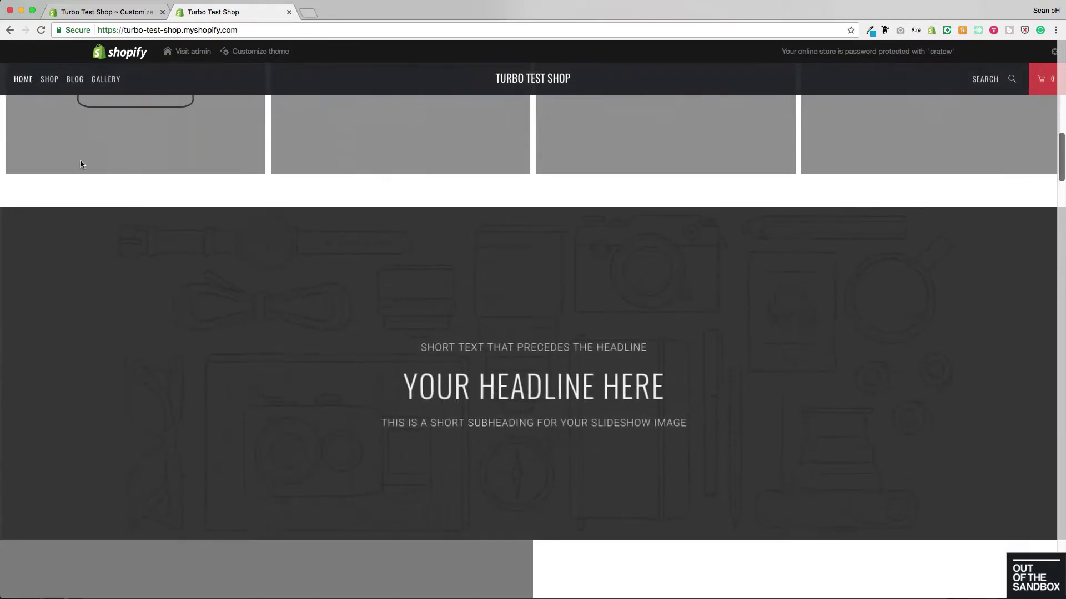
{"action": "scroll", "coordinate": [82, 165], "scroll_direction": "down", "scroll_amount": 15}
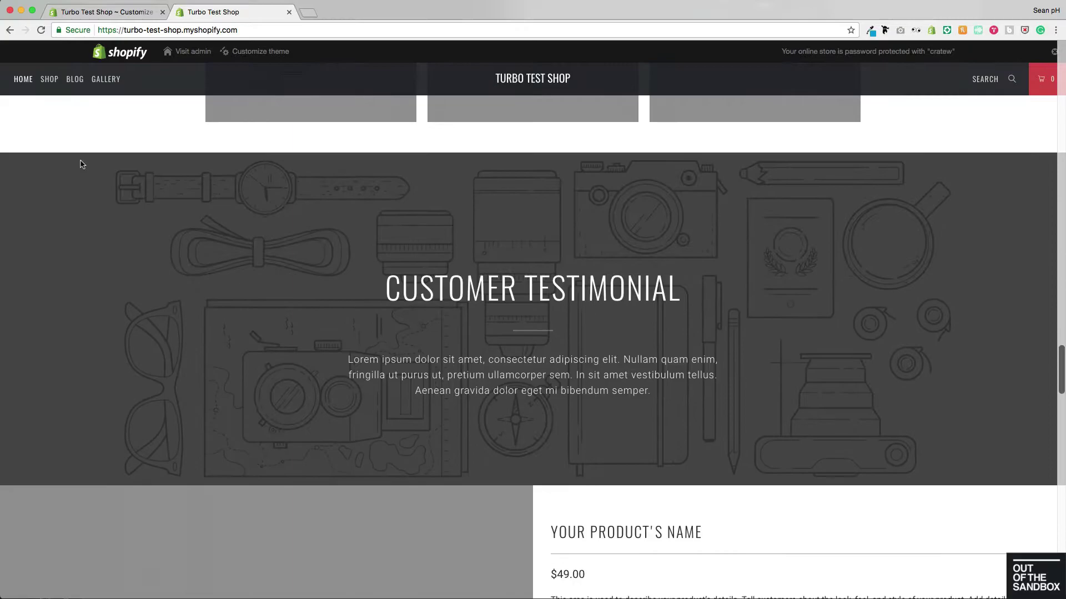
{"action": "scroll", "coordinate": [81, 165], "scroll_direction": "down", "scroll_amount": 15}
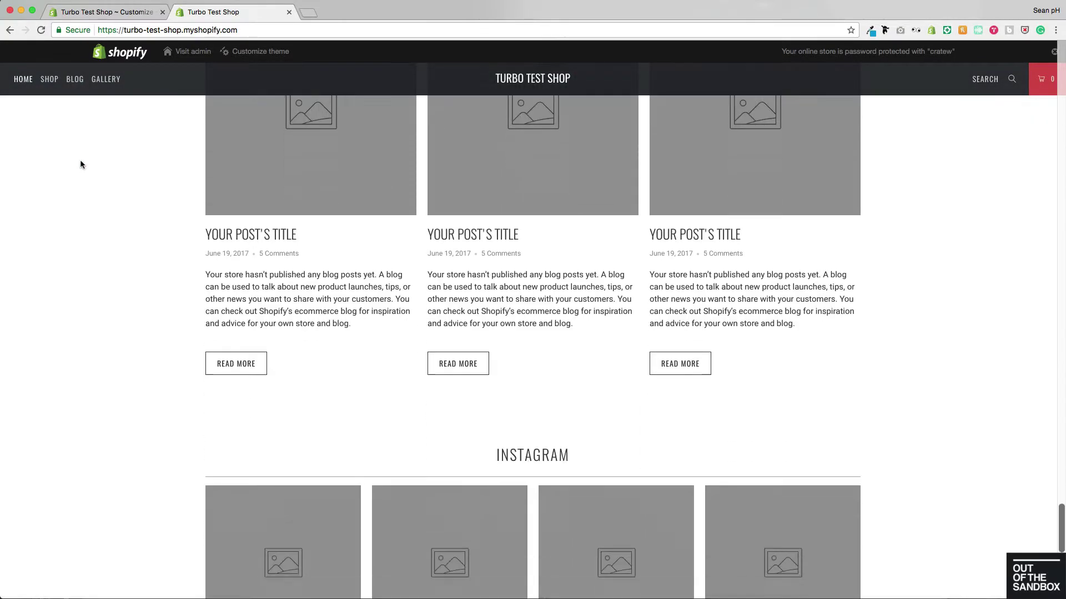
{"action": "scroll", "coordinate": [80, 164], "scroll_direction": "down", "scroll_amount": 5}
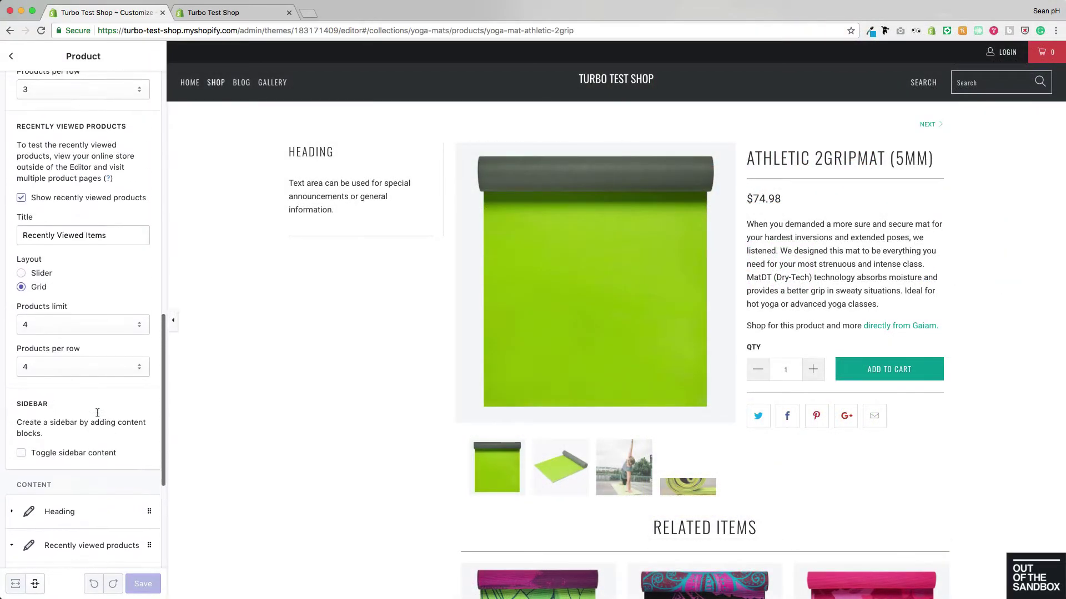
Review the product page's Recently Viewed Items settings: Grid, limit 4, 4 per row
{"action": "scroll", "coordinate": [83, 316], "scroll_direction": "up", "scroll_amount": 1}
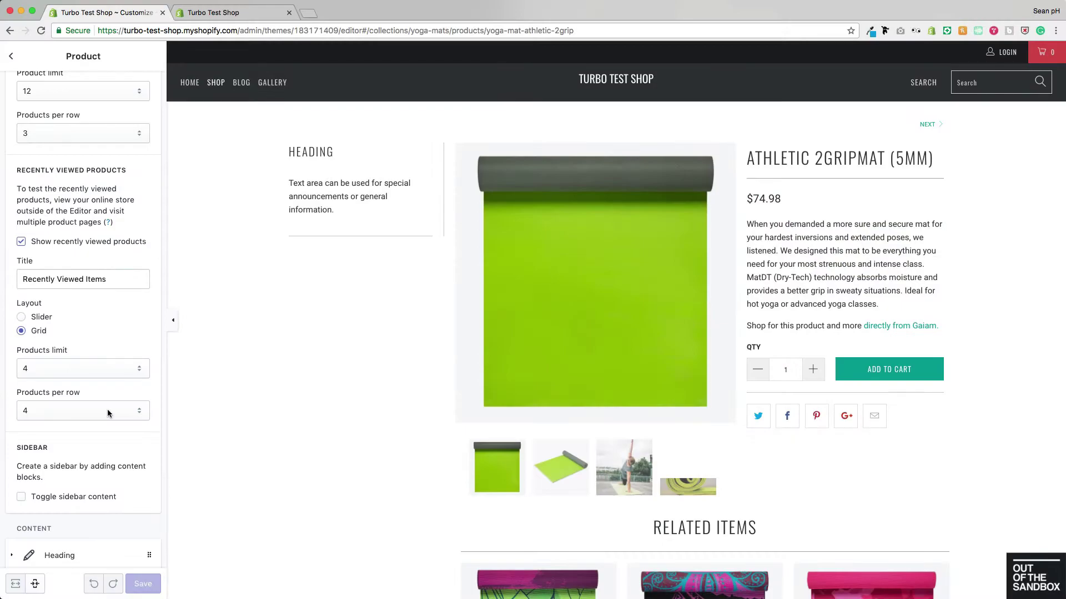
Expand the Recently viewed products block in the Yoga Accessories collection sidebar settings
{"action": "left_click", "coordinate": [212, 83]}
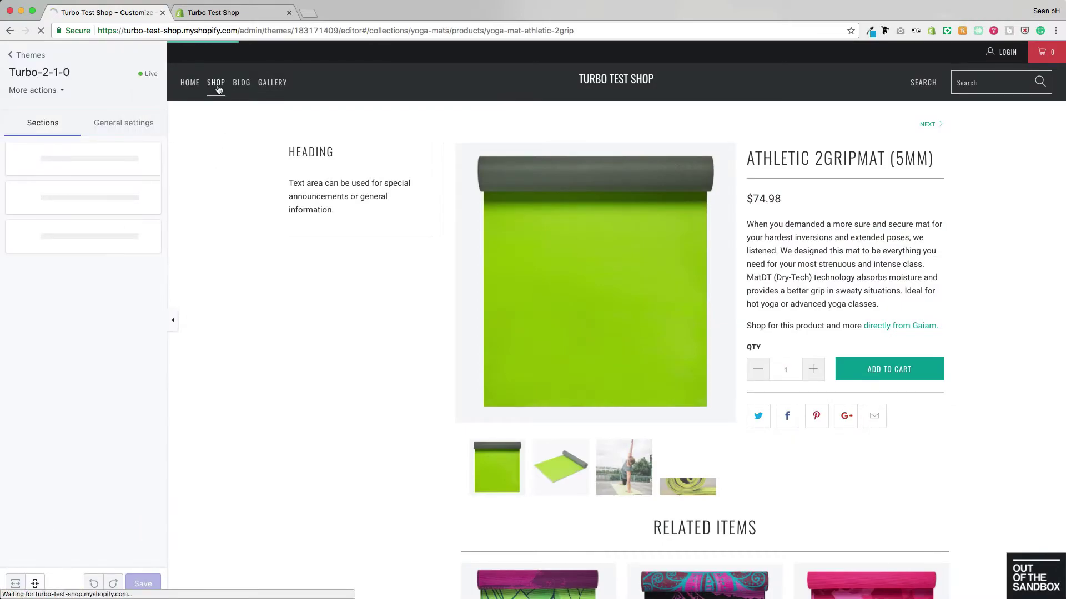
{"action": "left_click", "coordinate": [71, 204]}
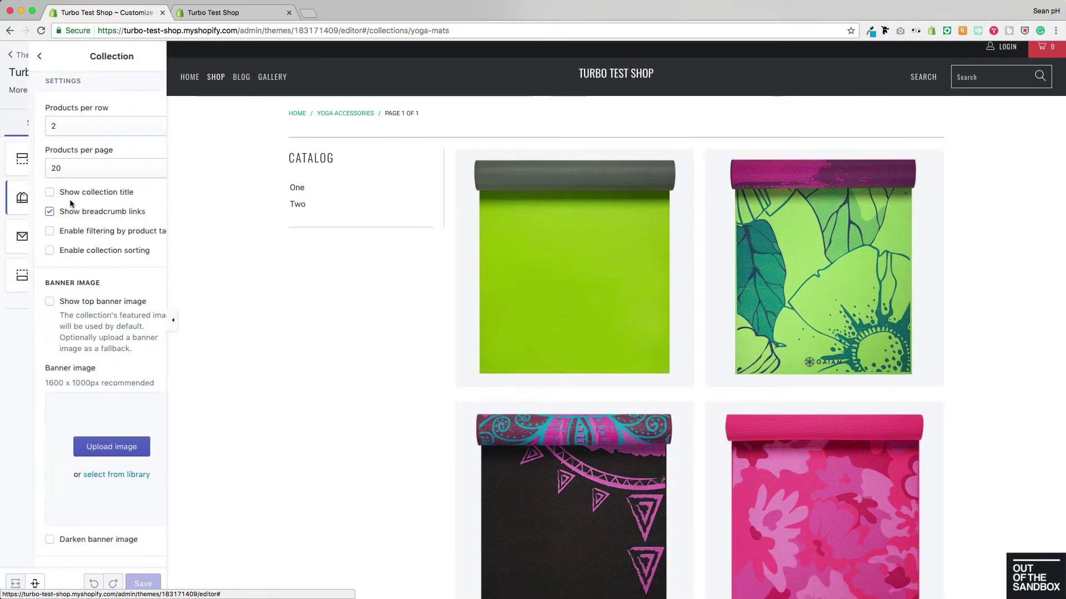
{"action": "scroll", "coordinate": [69, 198], "scroll_direction": "down", "scroll_amount": 4}
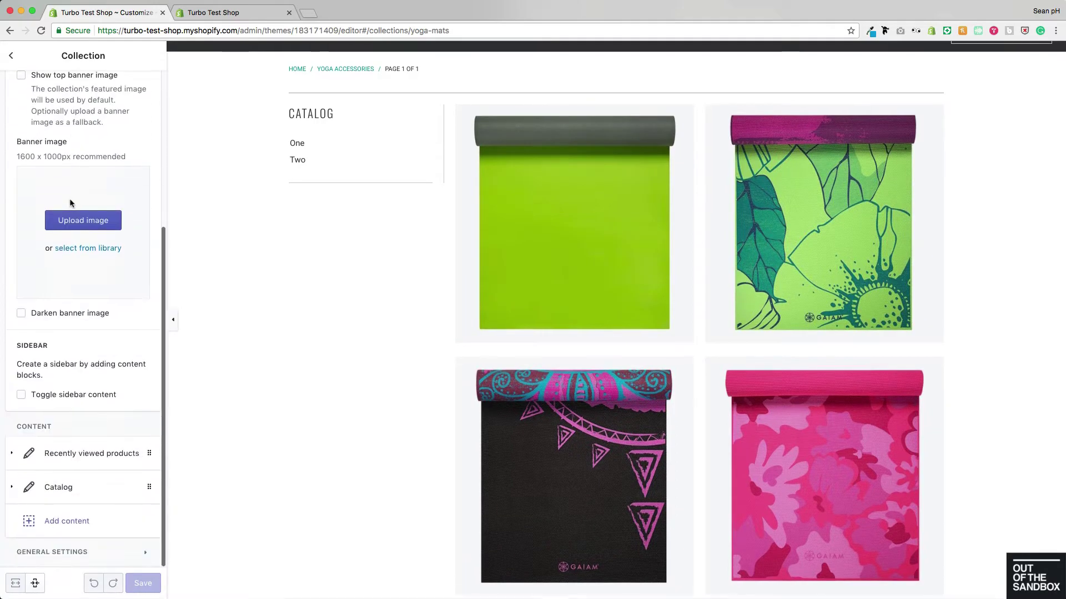
{"action": "left_click", "coordinate": [95, 455]}
{"action": "scroll", "coordinate": [97, 421], "scroll_direction": "down", "scroll_amount": 3}
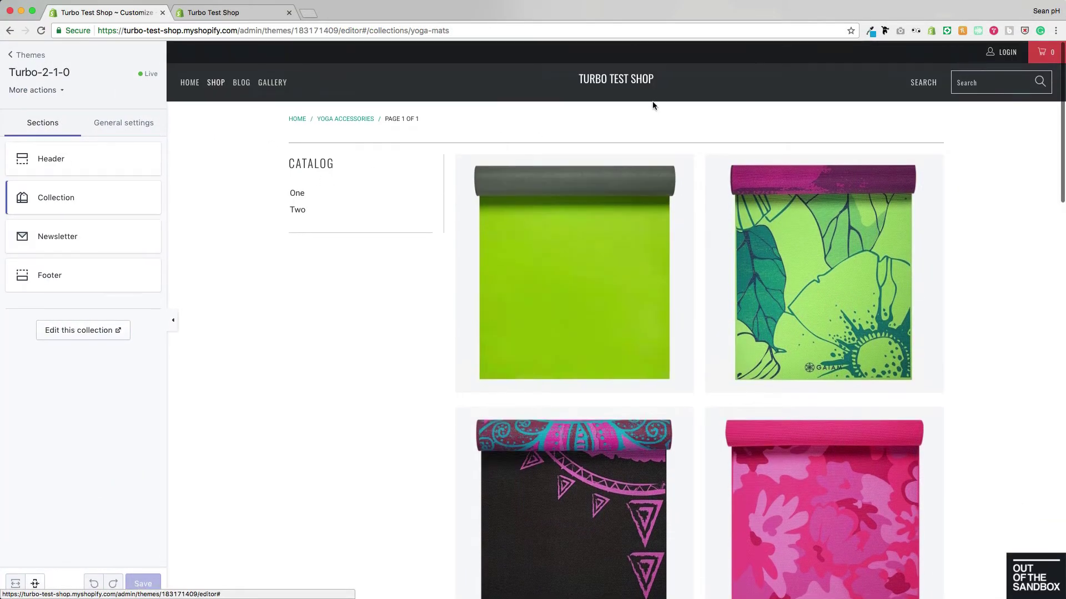
Drag the home page's Recently viewed products section between Testimonials and Featured products
{"action": "left_click", "coordinate": [654, 102]}
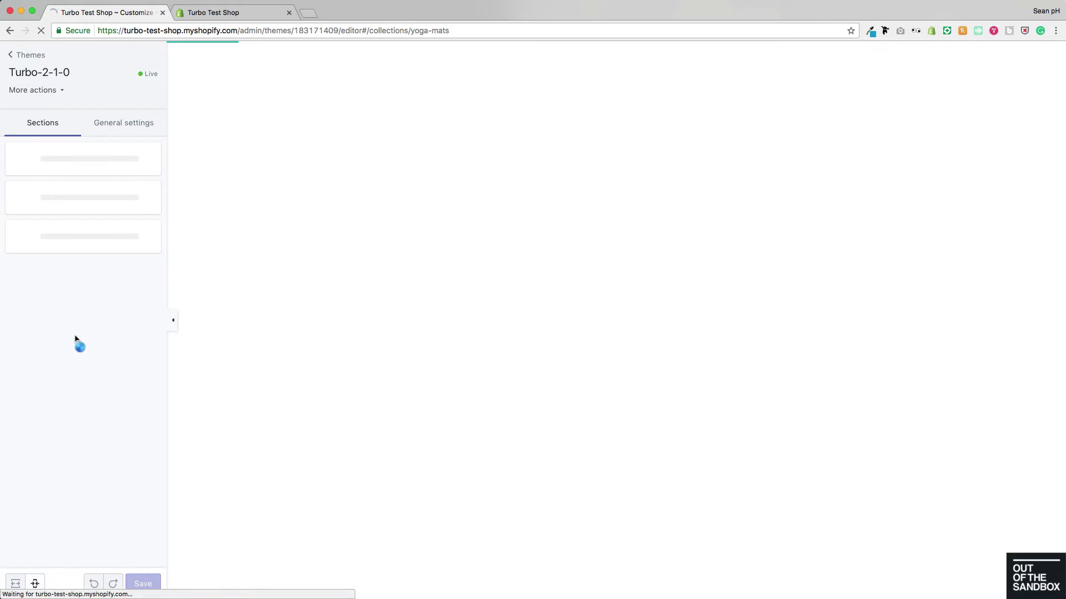
{"action": "scroll", "coordinate": [83, 333], "scroll_direction": "down", "scroll_amount": 5}
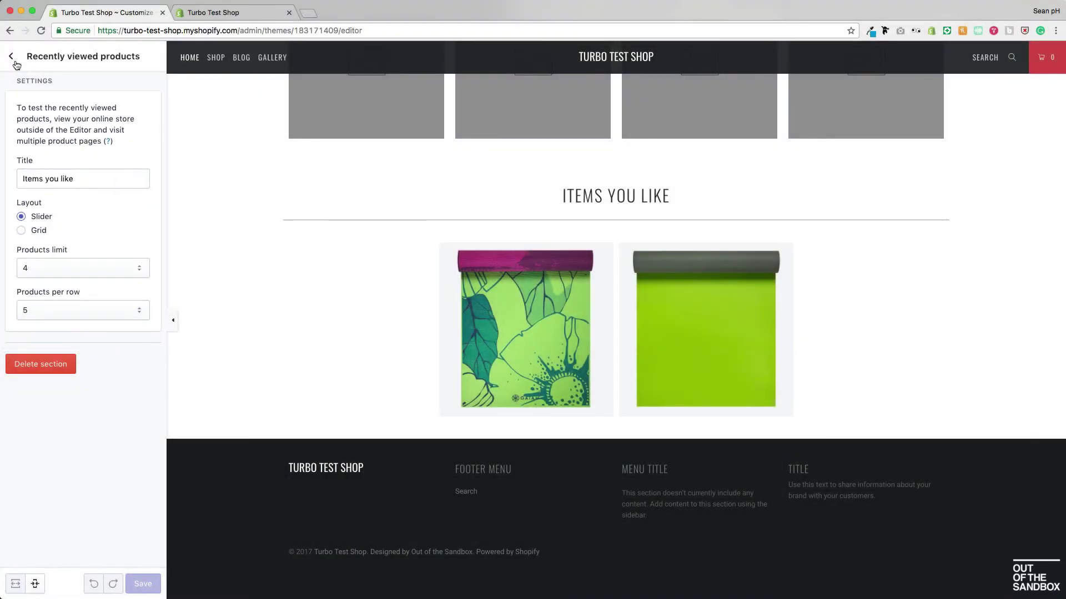
{"action": "left_click", "coordinate": [11, 57]}
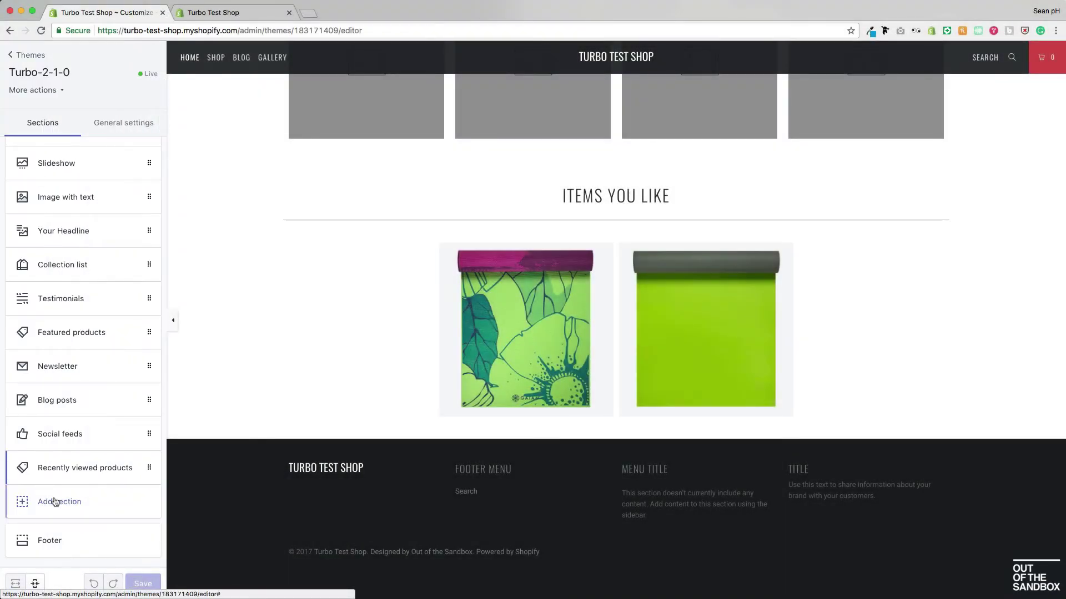
{"action": "left_click_drag", "start_coordinate": [146, 469], "coordinate": [147, 340]}
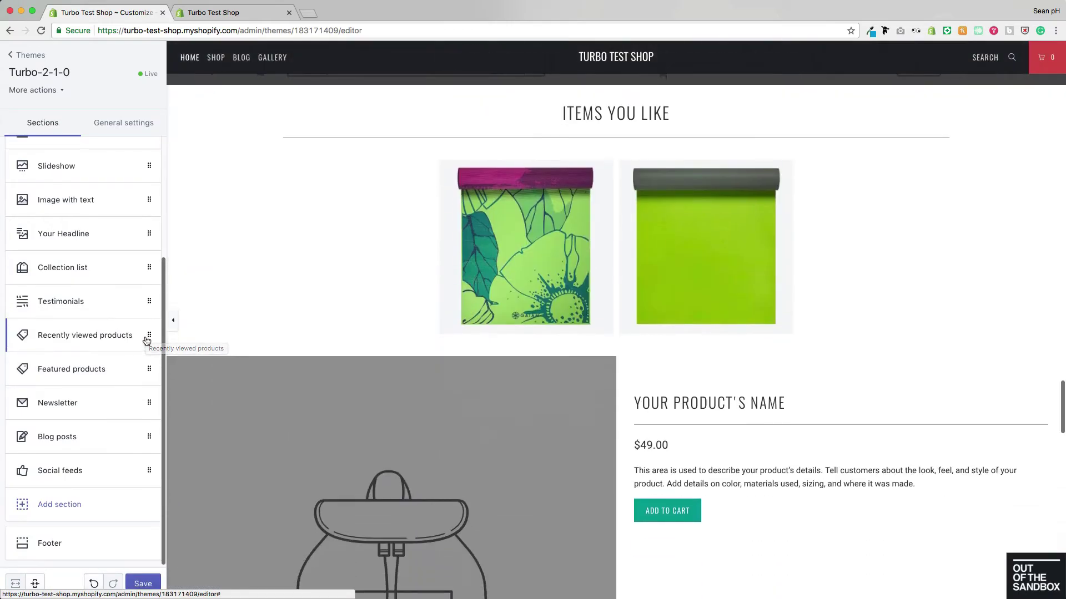